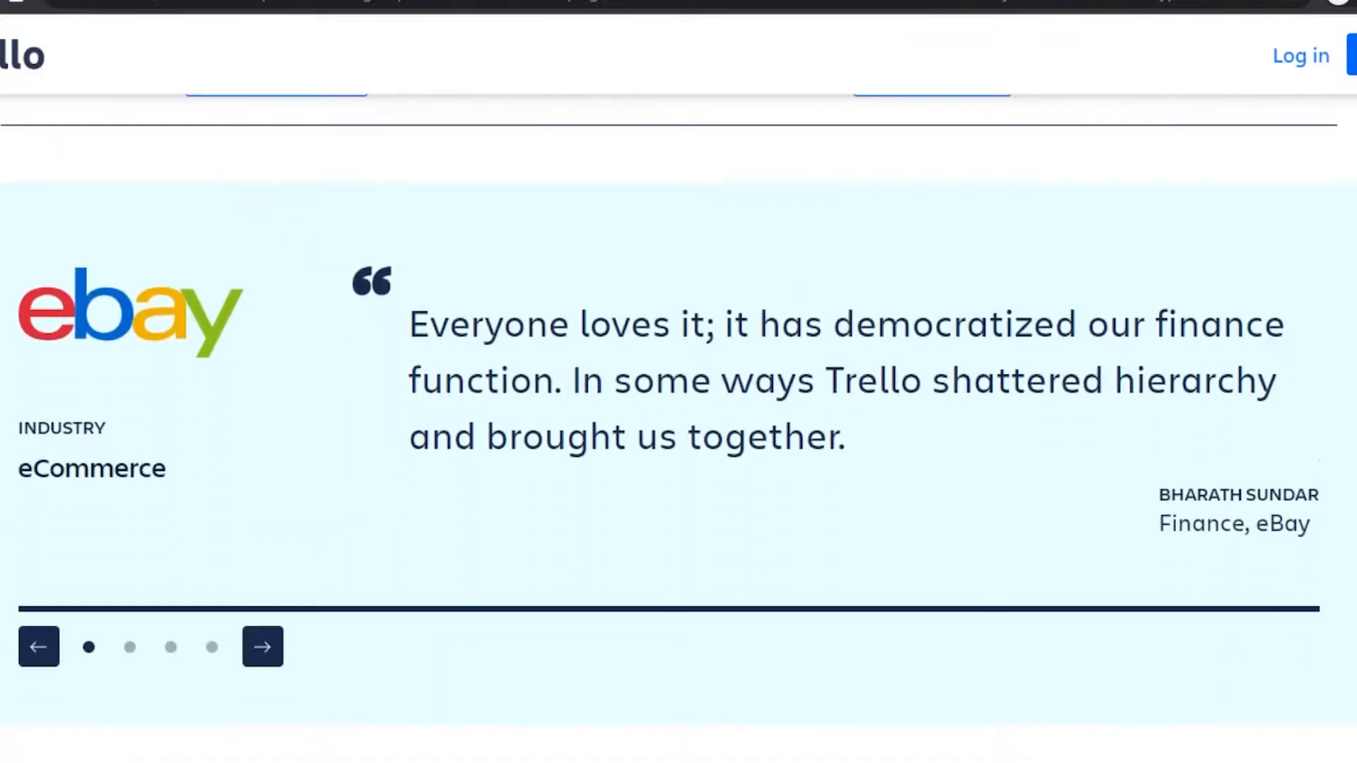
Step: Look through the Trello home page, from the sign-up section to the customer testimonials
{"action": "scroll", "coordinate": [679, 424], "scroll_direction": "up", "scroll_amount": 10}
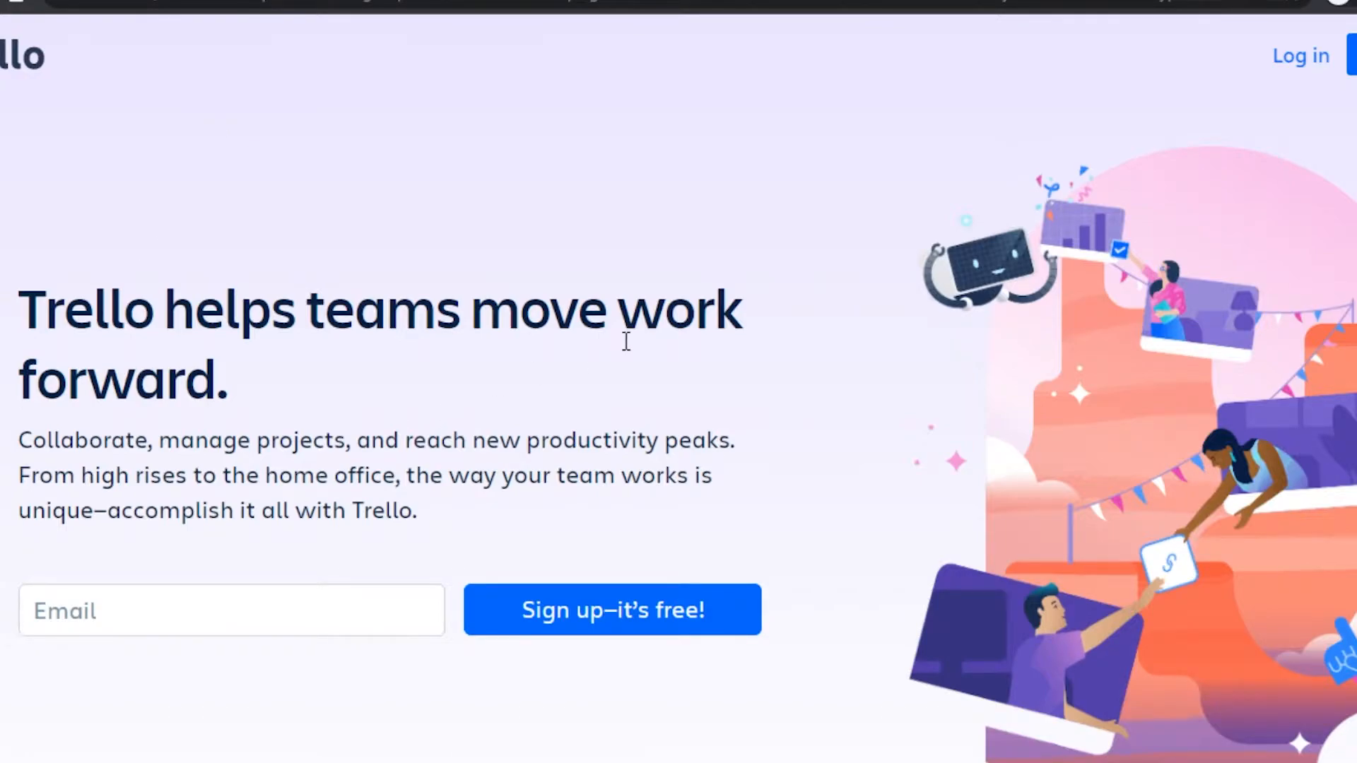
{"action": "scroll", "coordinate": [679, 381], "scroll_direction": "down", "scroll_amount": 20}
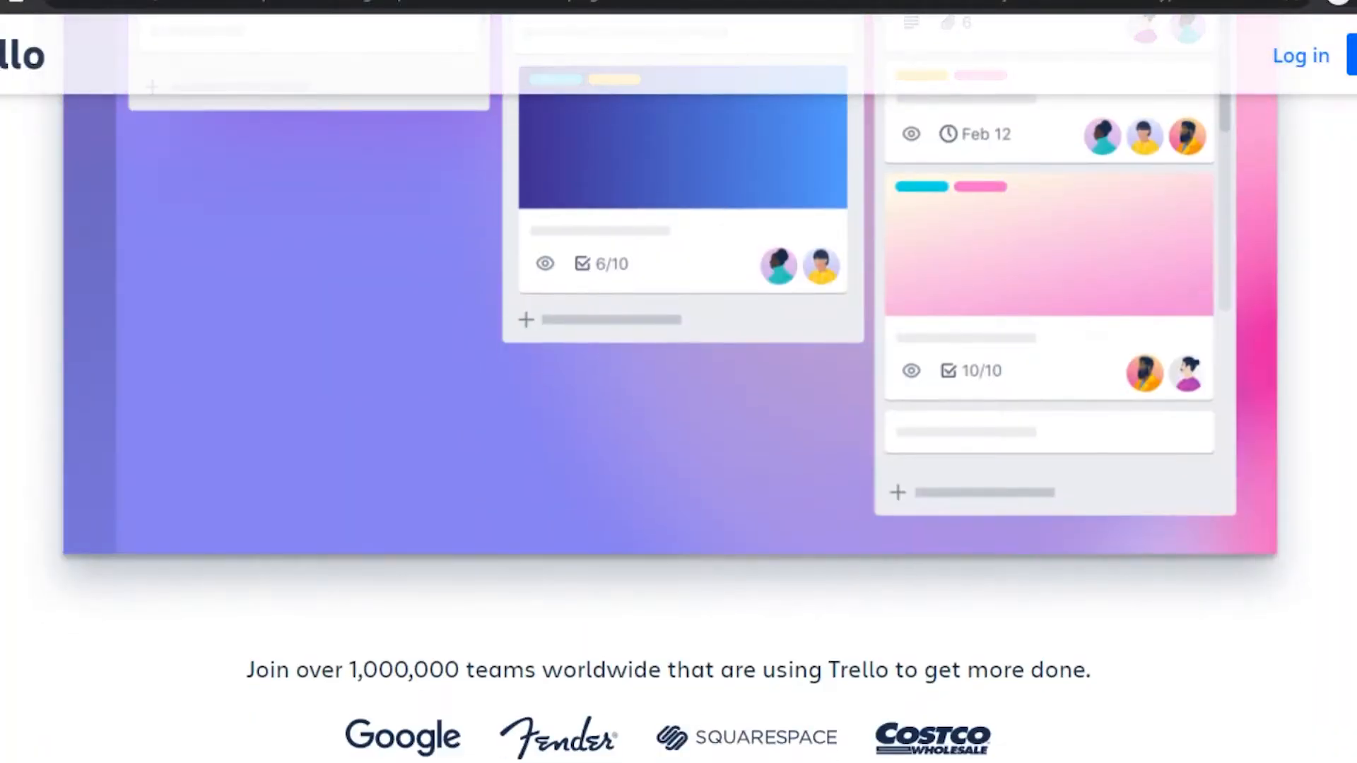
{"action": "scroll", "coordinate": [678, 381], "scroll_direction": "down", "scroll_amount": 20}
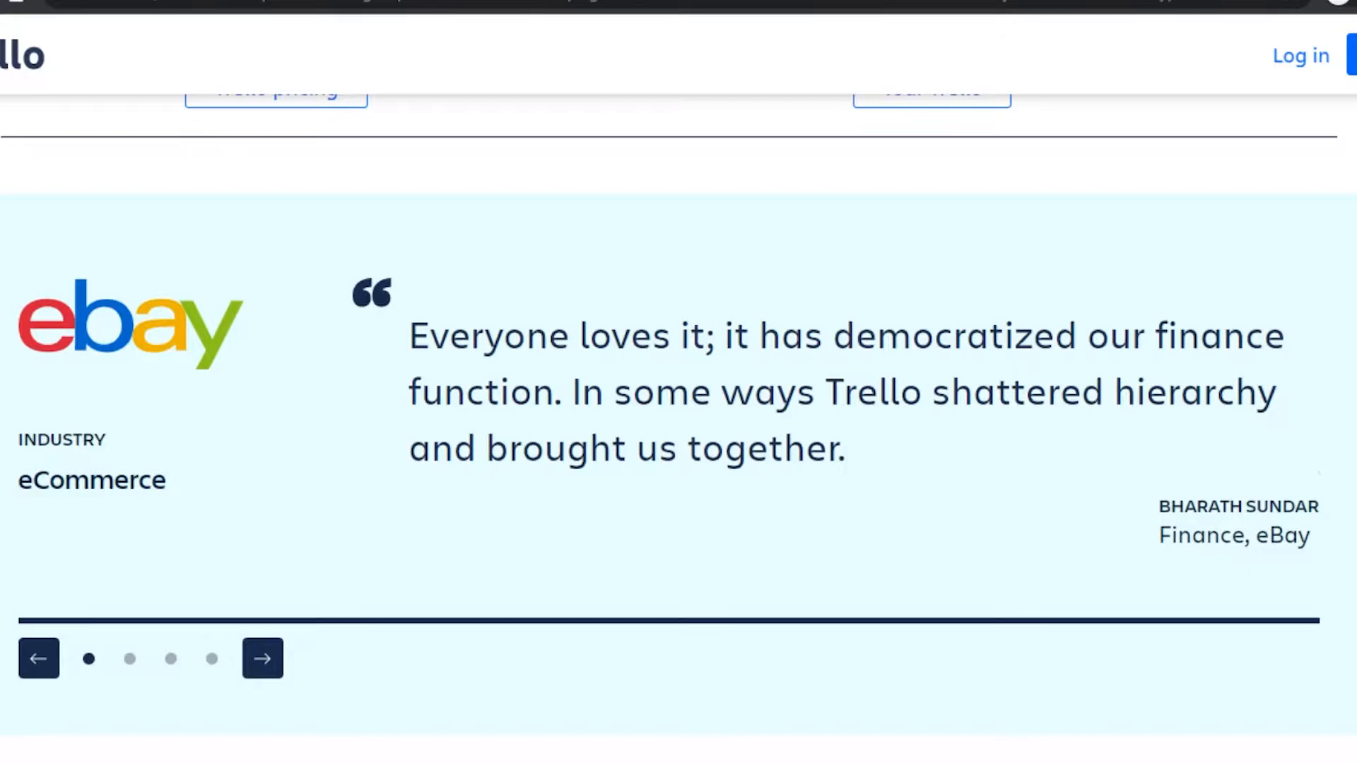
{"action": "scroll", "coordinate": [679, 381], "scroll_direction": "up", "scroll_amount": 20}
{"action": "scroll", "coordinate": [747, 256], "scroll_direction": "up", "scroll_amount": 10}
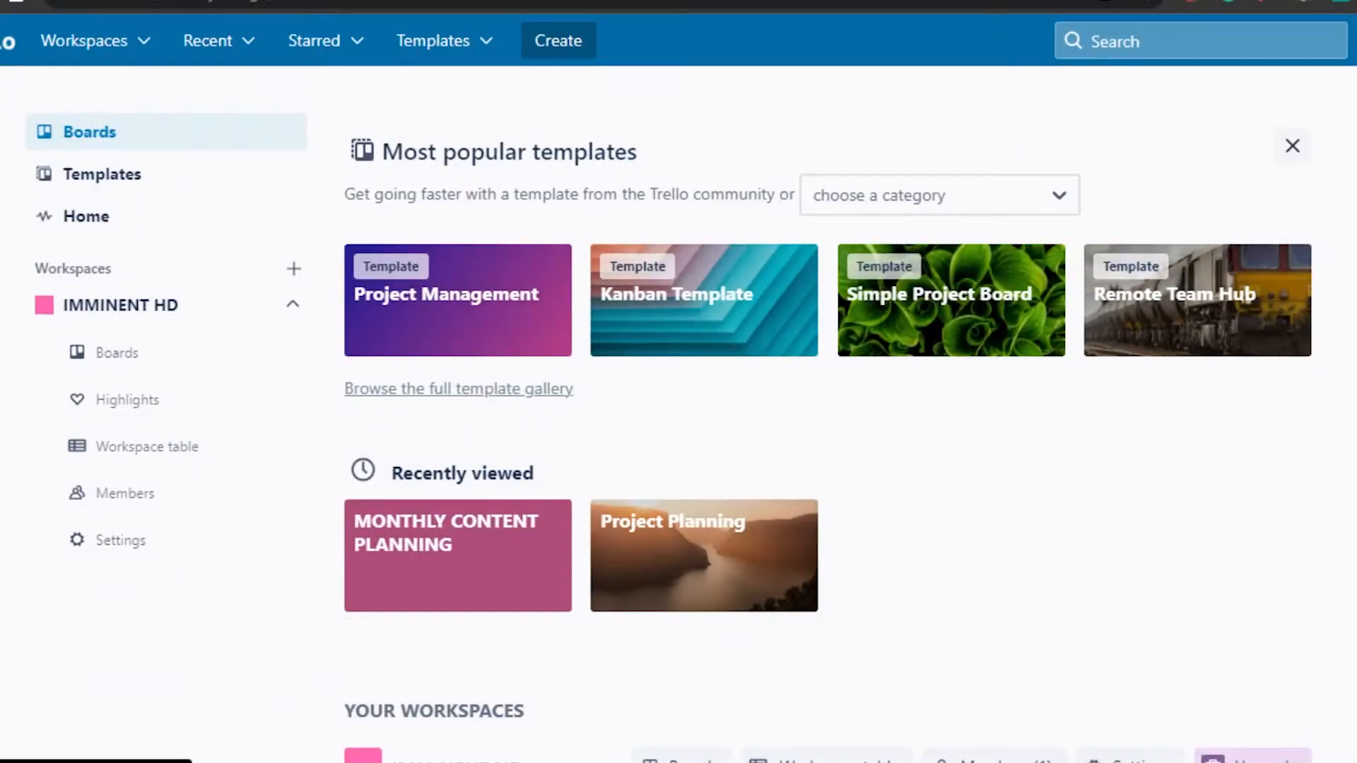
Step: Examine the boards overview, including popular templates, recently viewed boards, own workspaces and guest workspaces
{"action": "scroll", "coordinate": [613, 466], "scroll_direction": "down", "scroll_amount": 5}
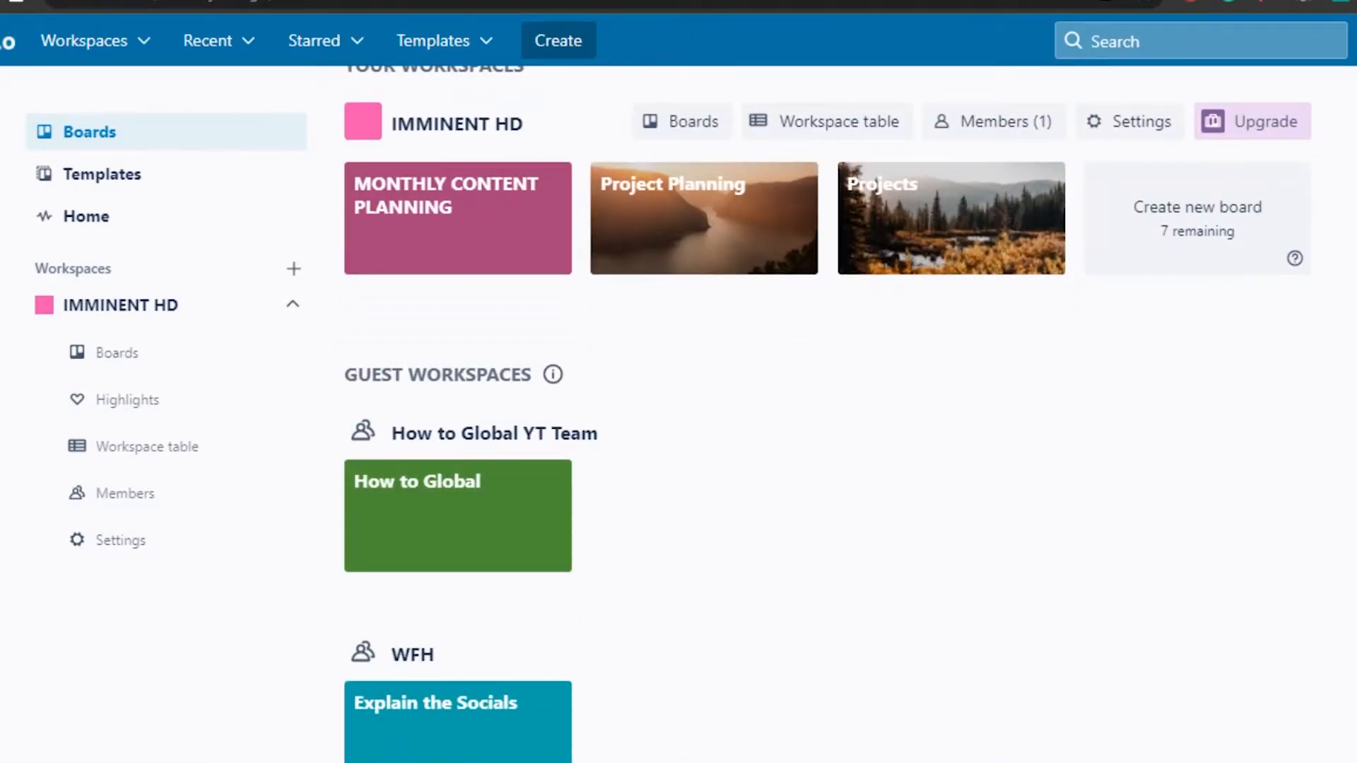
{"action": "scroll", "coordinate": [834, 417], "scroll_direction": "up", "scroll_amount": 5}
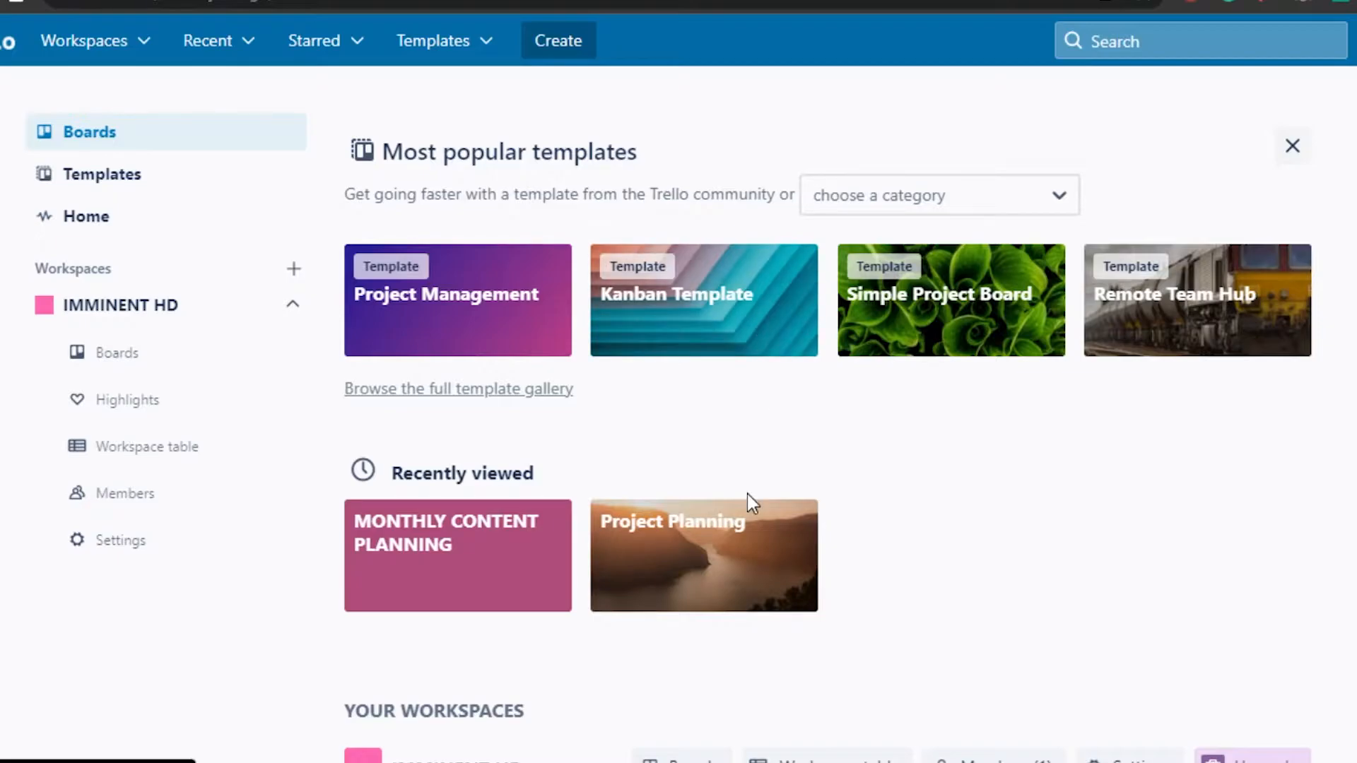
{"action": "scroll", "coordinate": [834, 417], "scroll_direction": "down", "scroll_amount": 5}
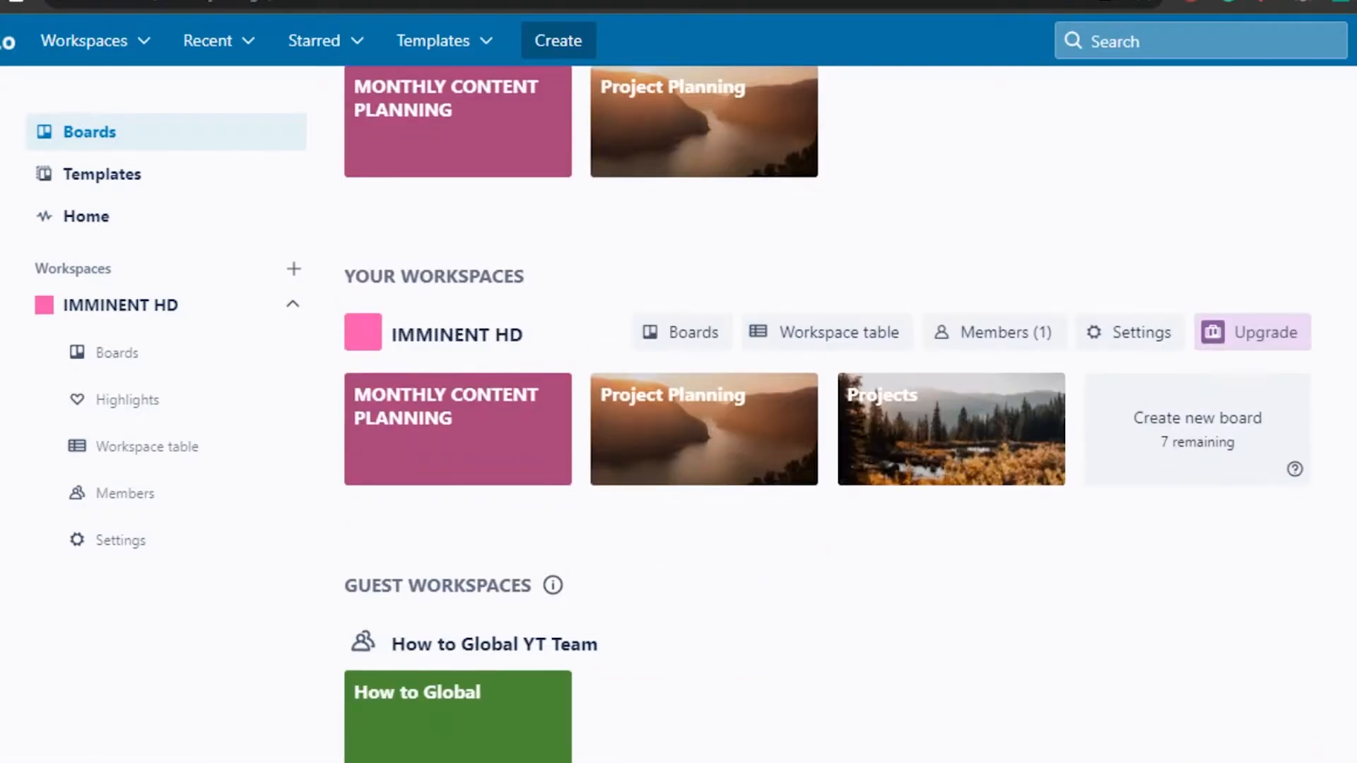
{"action": "scroll", "coordinate": [834, 417], "scroll_direction": "up", "scroll_amount": 5}
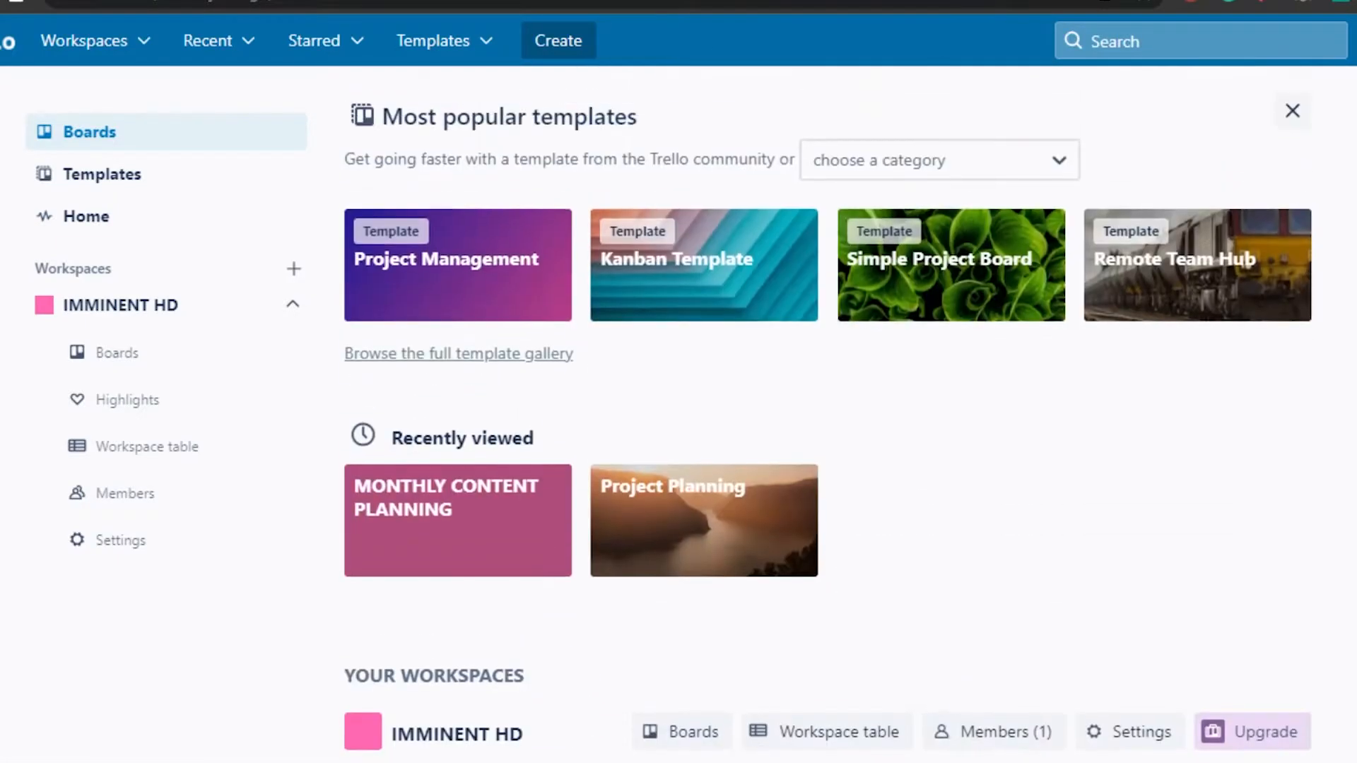
{"action": "scroll", "coordinate": [835, 417], "scroll_direction": "down", "scroll_amount": 3}
{"action": "scroll", "coordinate": [697, 352], "scroll_direction": "down", "scroll_amount": 4}
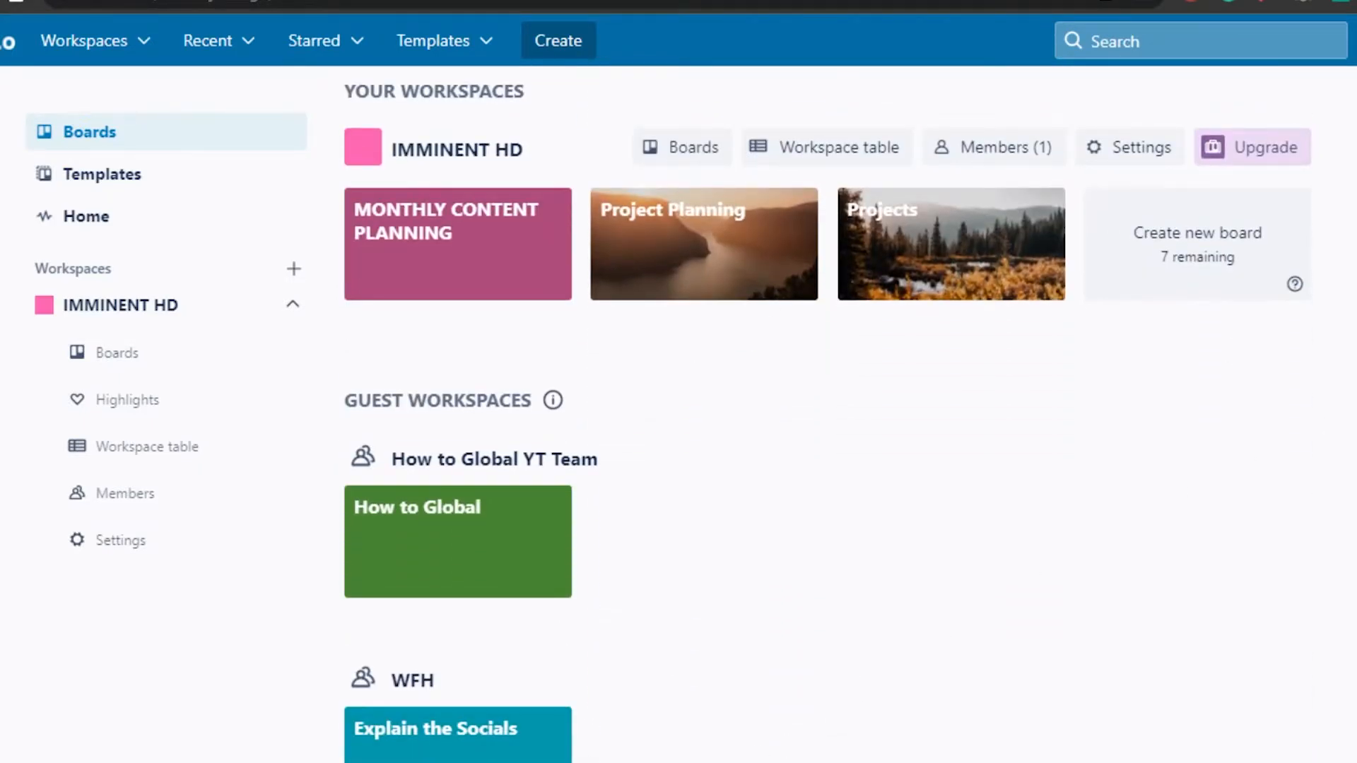
{"action": "scroll", "coordinate": [1221, 187], "scroll_direction": "up", "scroll_amount": 6}
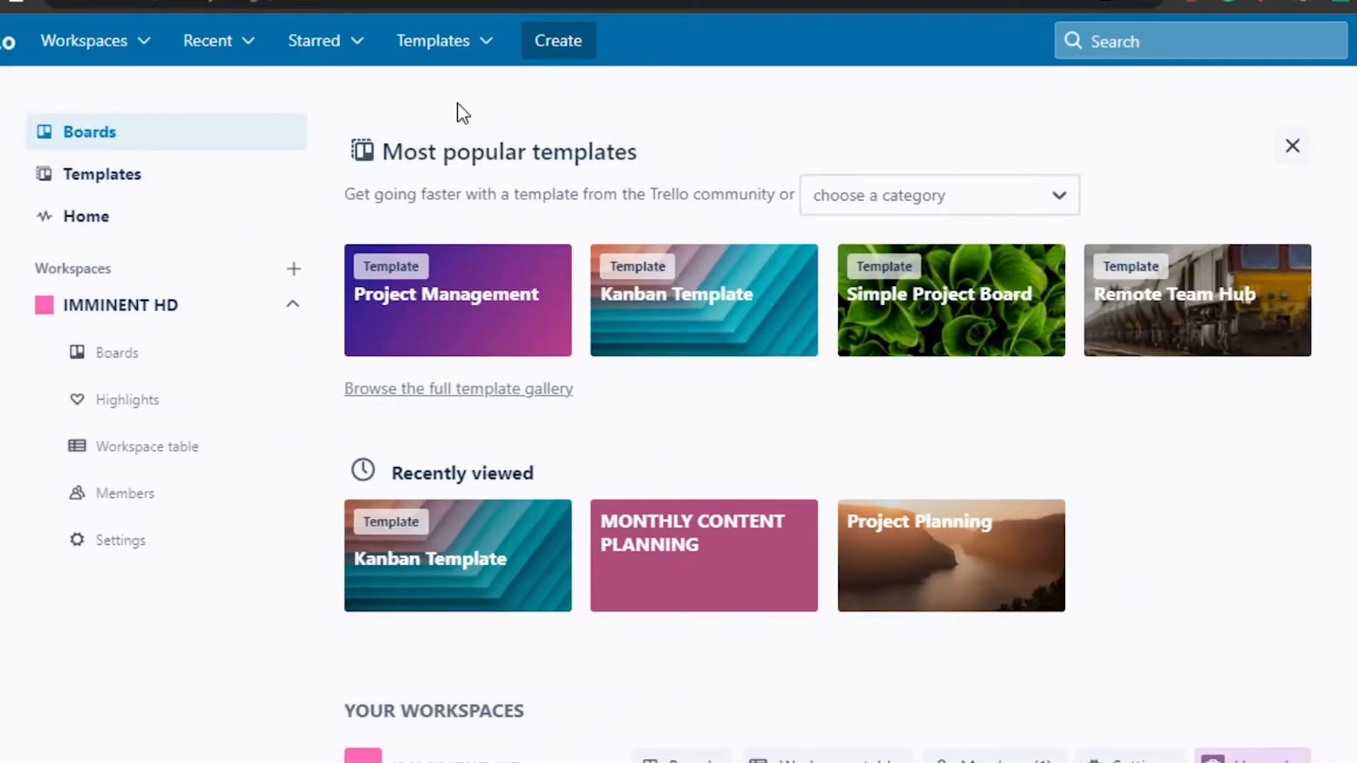
Step: Start a new workspace, name it "Test" and set its workspace type to Marketing
{"action": "left_click", "coordinate": [569, 55]}
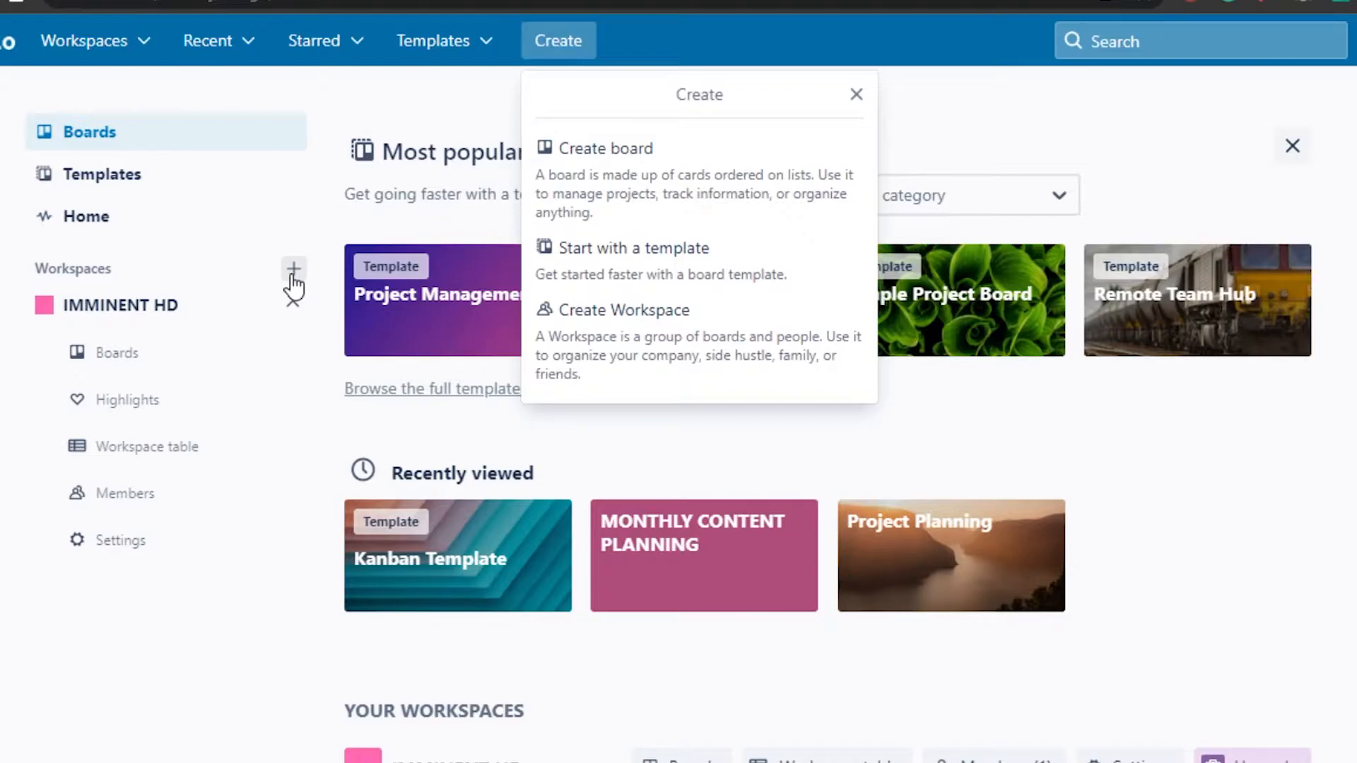
{"action": "key", "text": "Escape"}
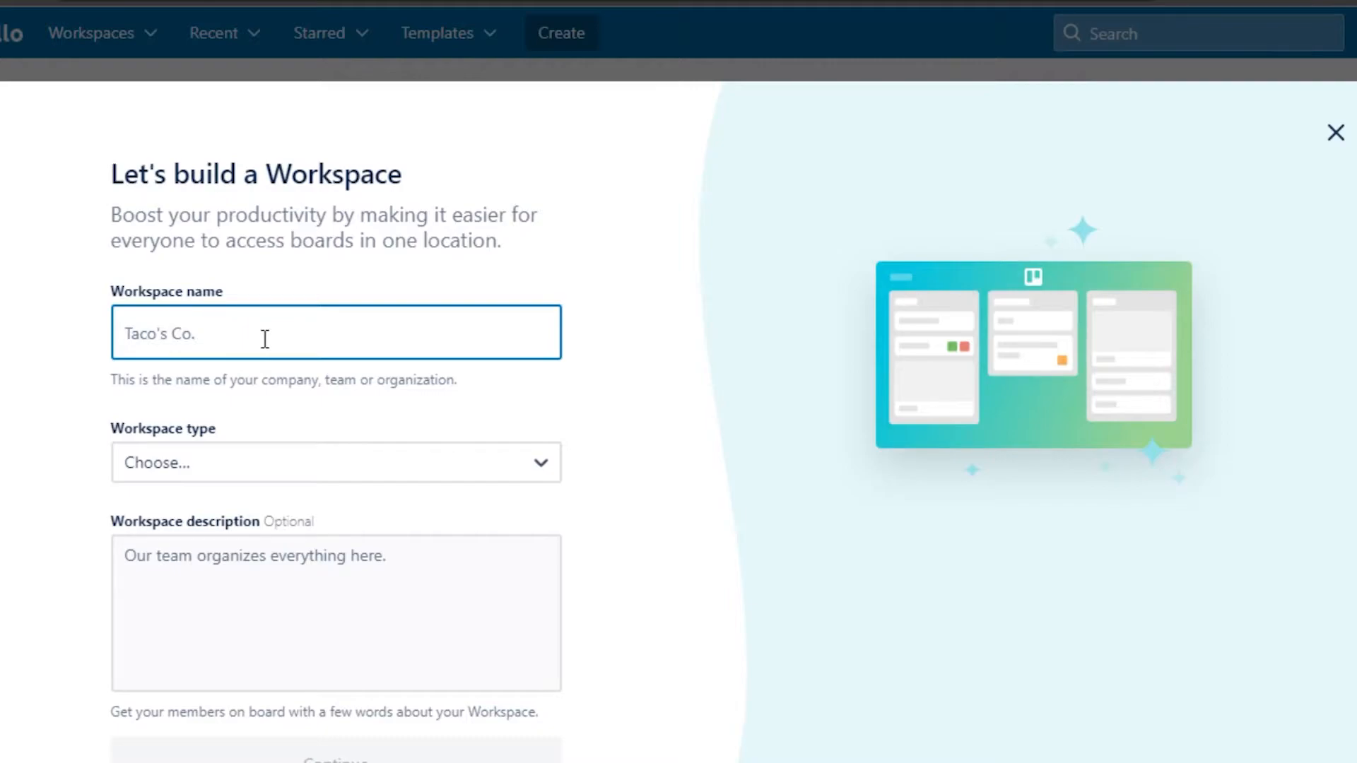
{"action": "type", "text": "Test"}
{"action": "left_click", "coordinate": [319, 470]}
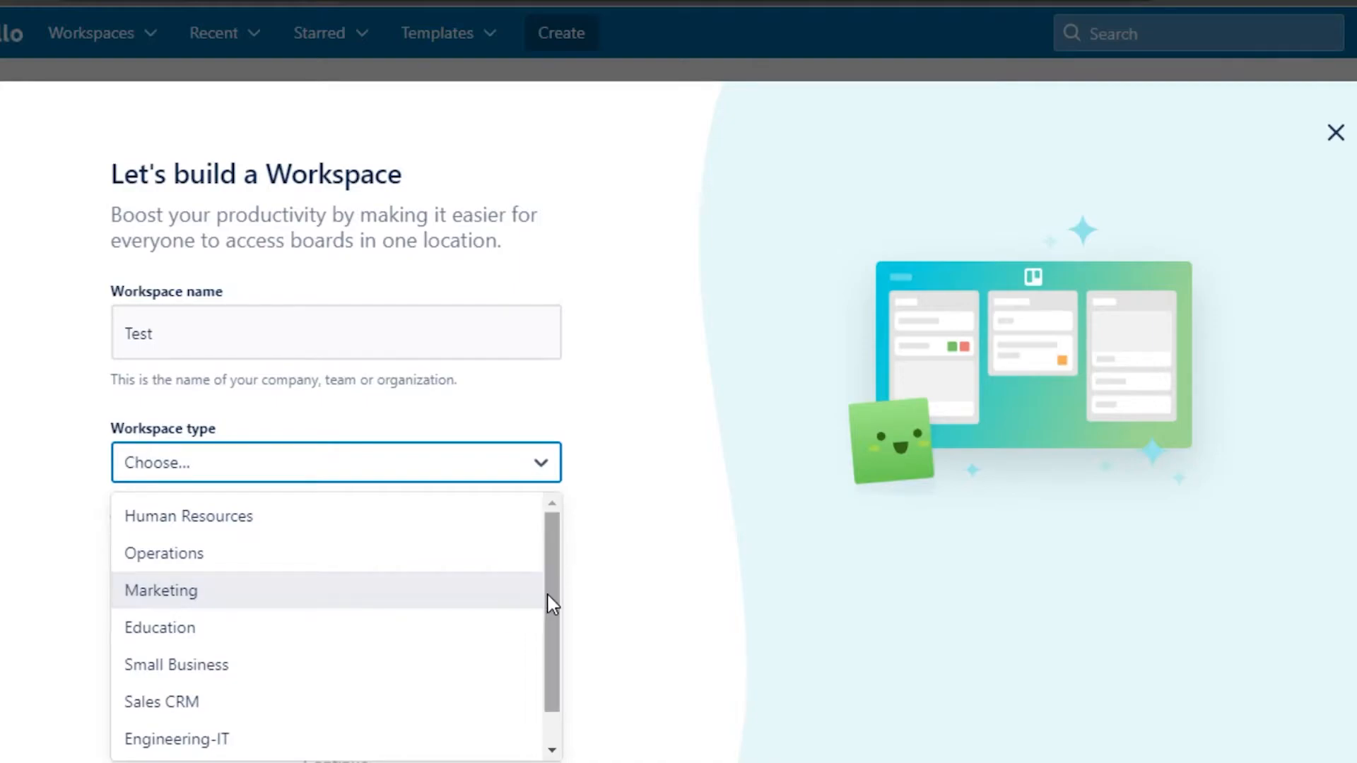
{"action": "left_click_drag", "start_coordinate": [555, 595], "coordinate": [556, 706]}
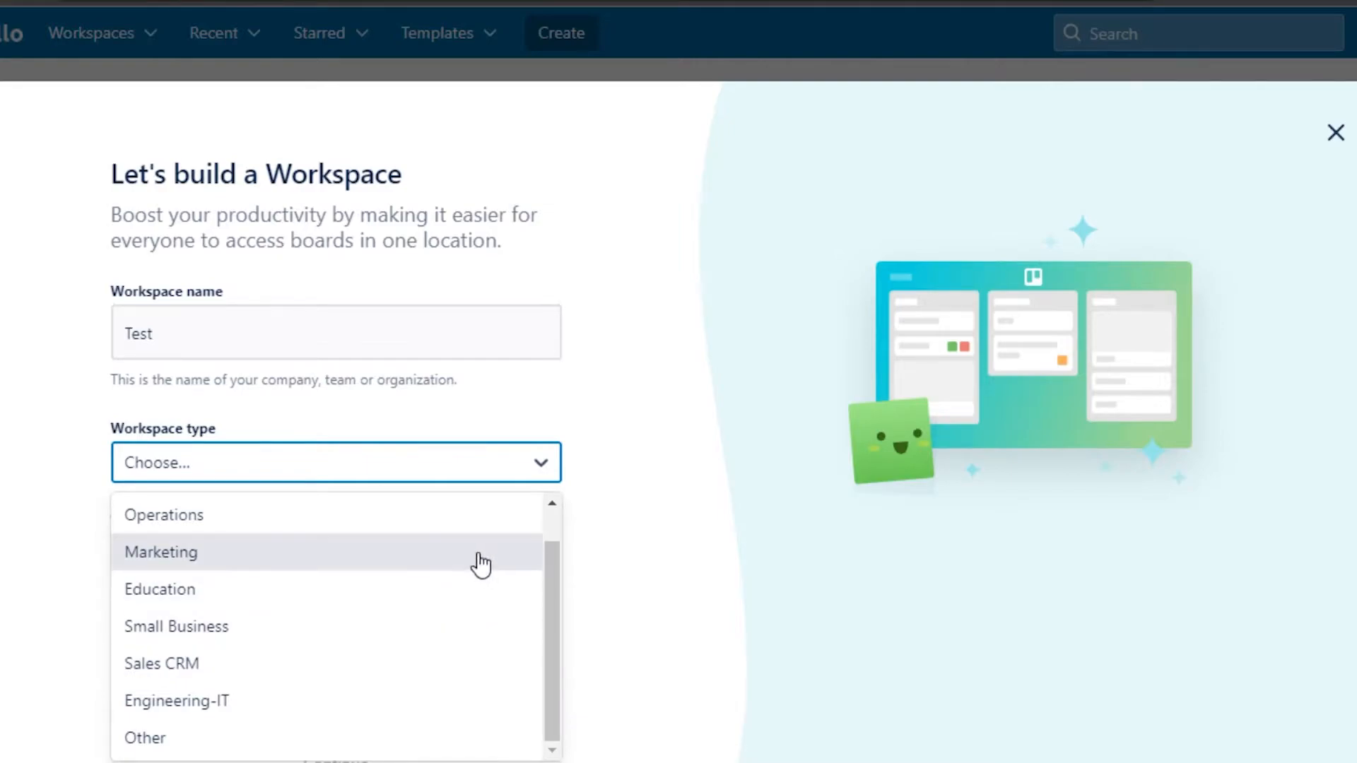
{"action": "left_click", "coordinate": [439, 557]}
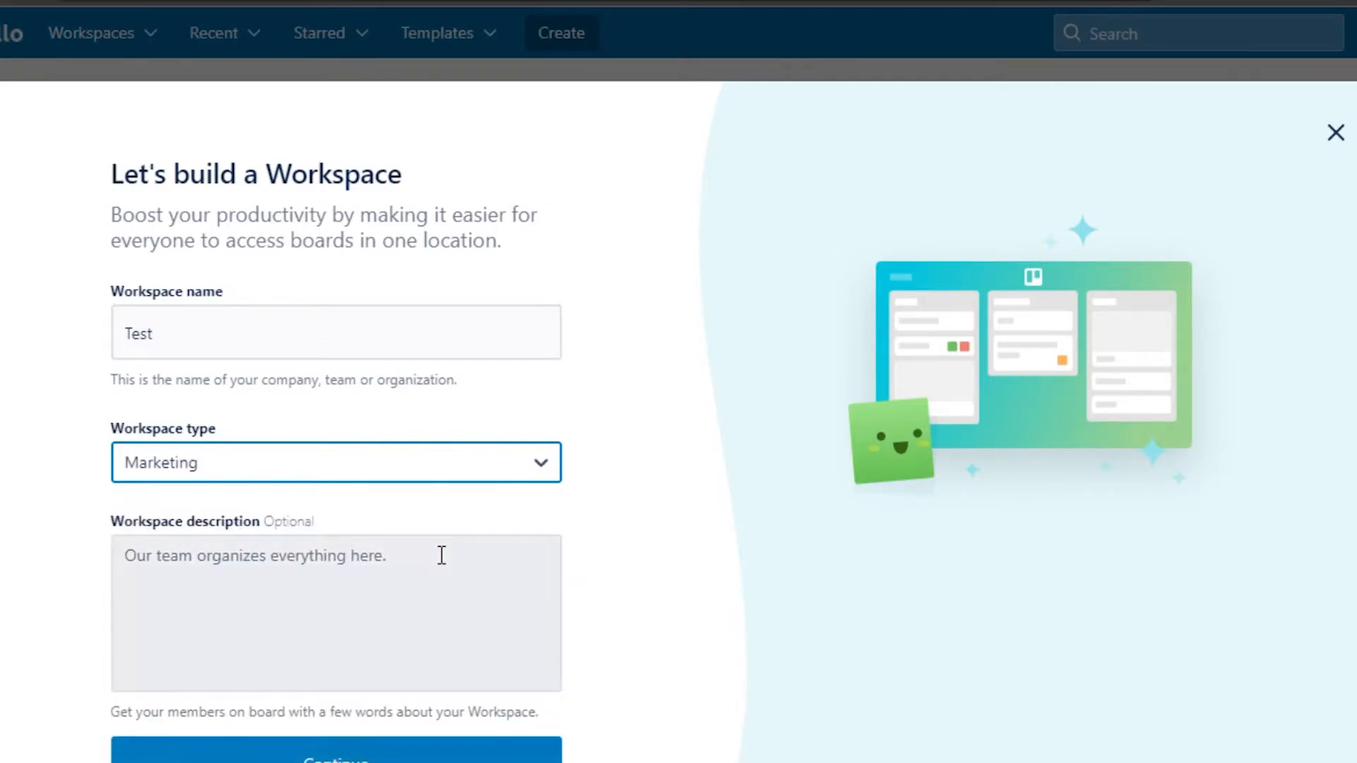
Step: Enter "Test description" as the workspace description and continue to the team invitation
{"action": "left_click", "coordinate": [368, 569]}
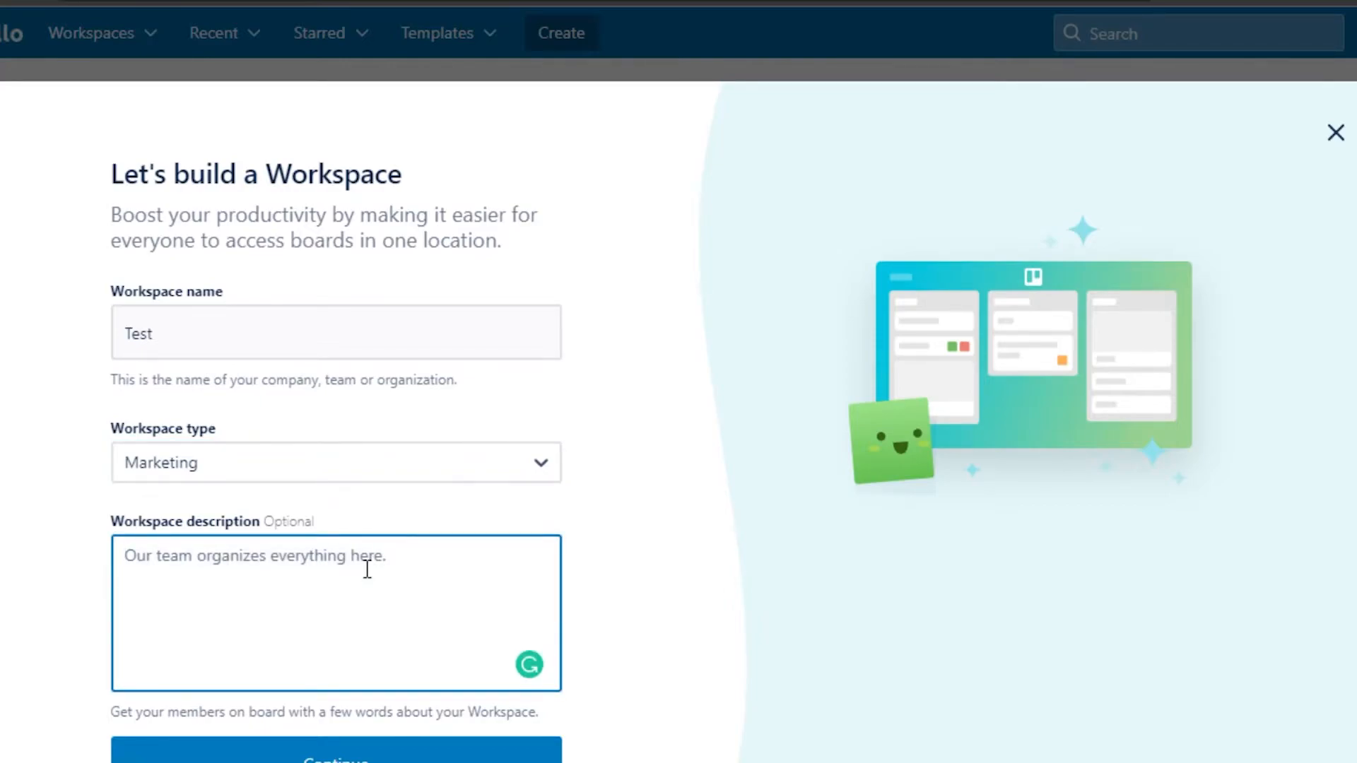
{"action": "type", "text": "Test description"}
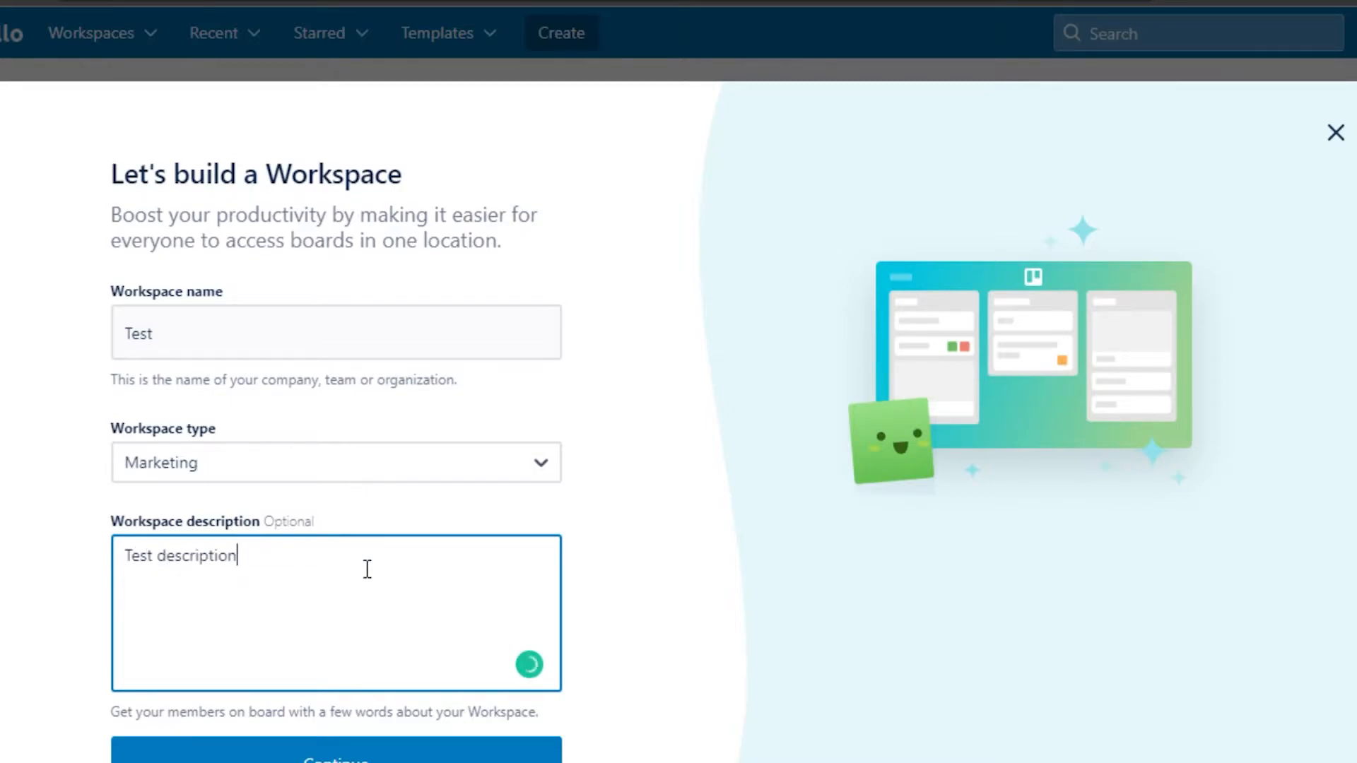
{"action": "scroll", "coordinate": [367, 569], "scroll_direction": "down", "scroll_amount": 2}
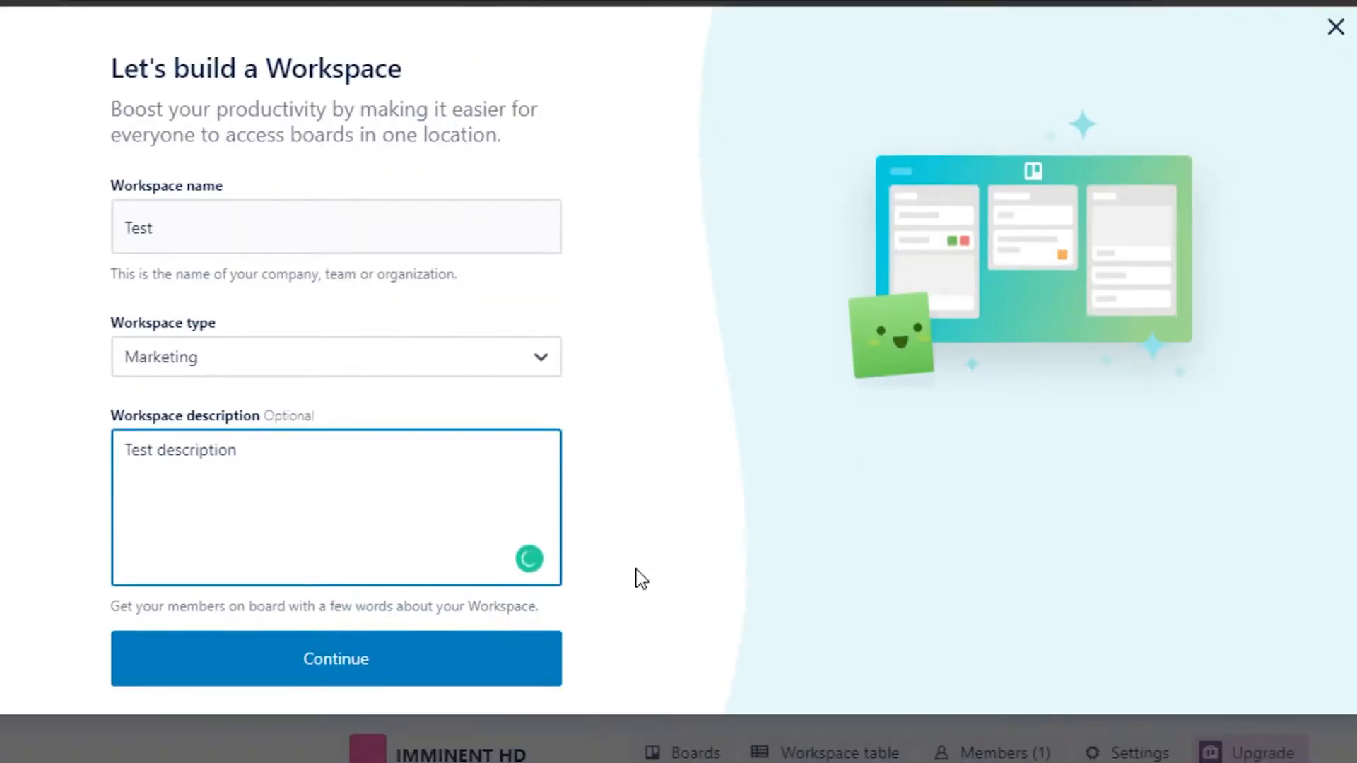
{"action": "left_click", "coordinate": [393, 648]}
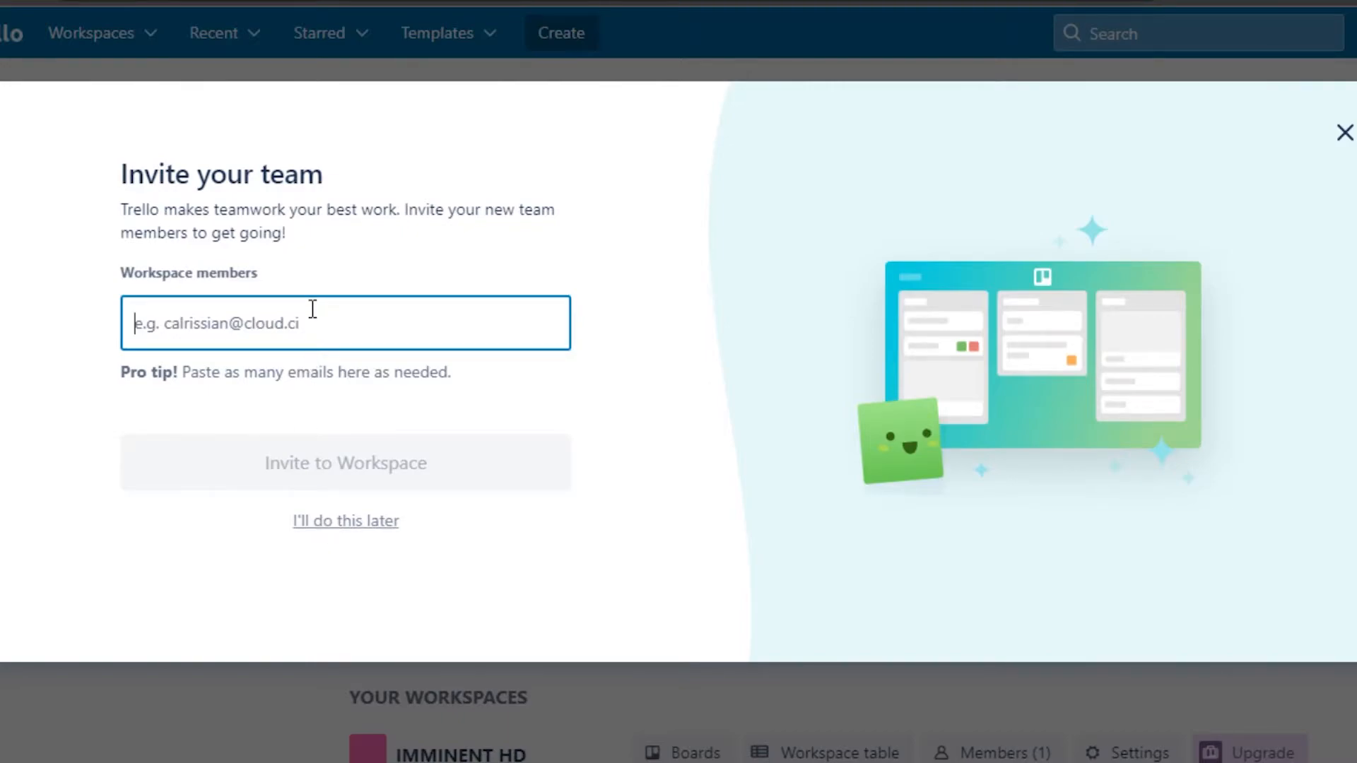
Step: Enter the team member's e-mail address and invite that person to the new workspace
{"action": "type", "text": "hamna"}
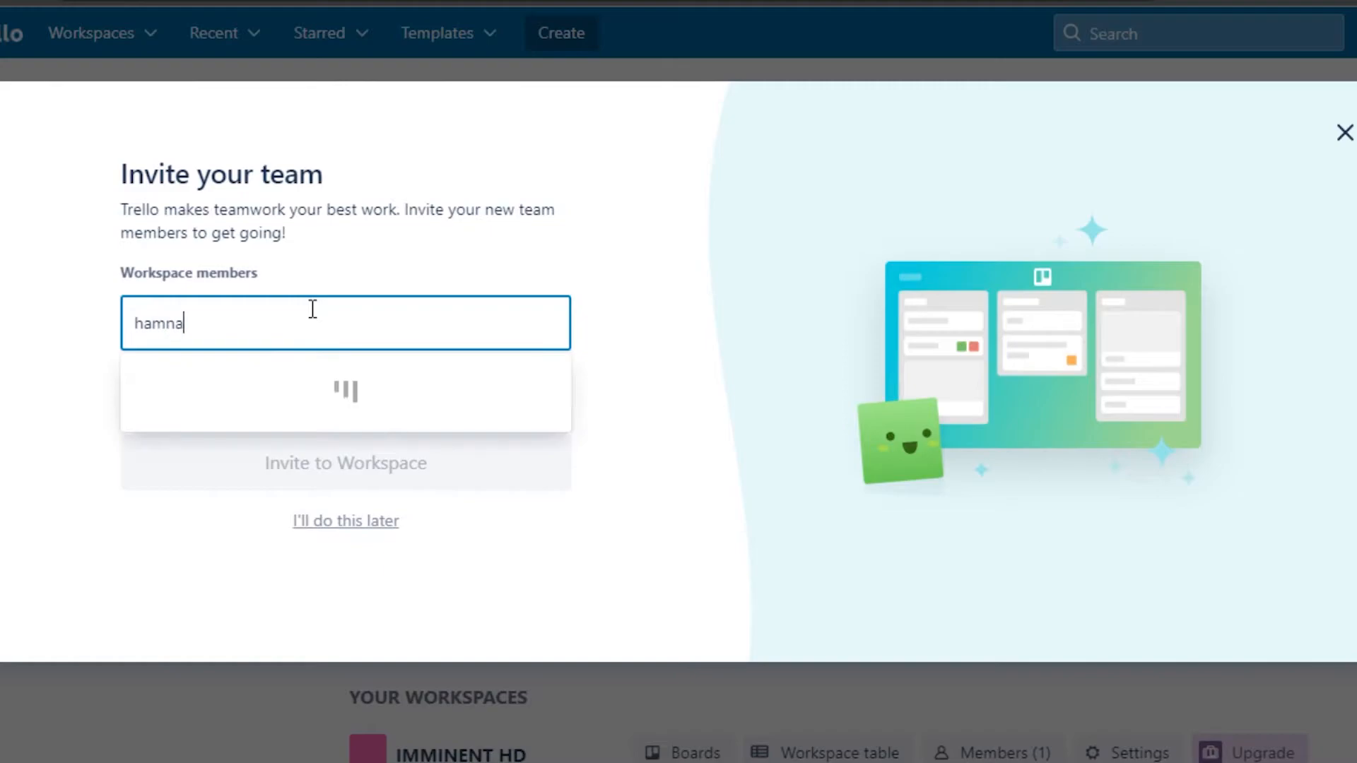
{"action": "key", "text": "ctrl+a"}
{"action": "key", "text": "ctrl+v"}
{"action": "left_click", "coordinate": [193, 367]}
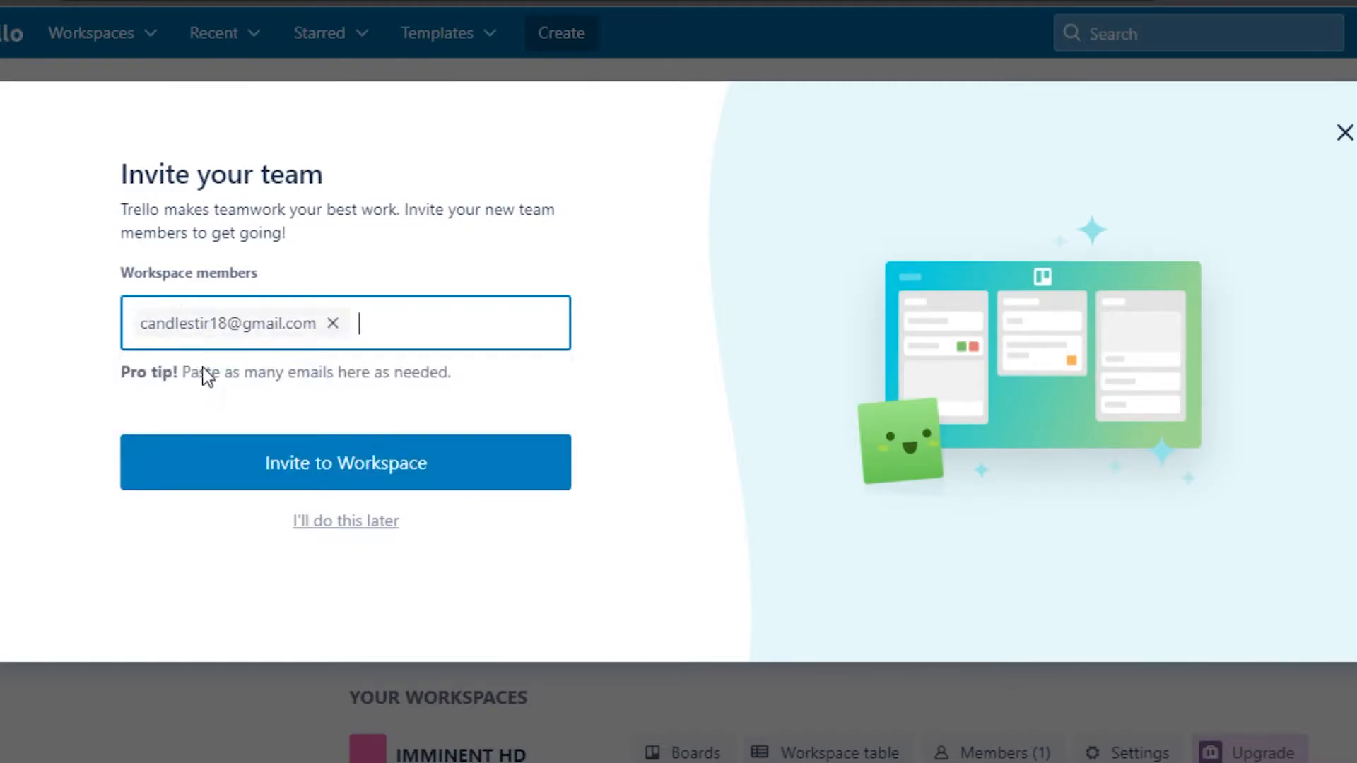
{"action": "left_click", "coordinate": [305, 487]}
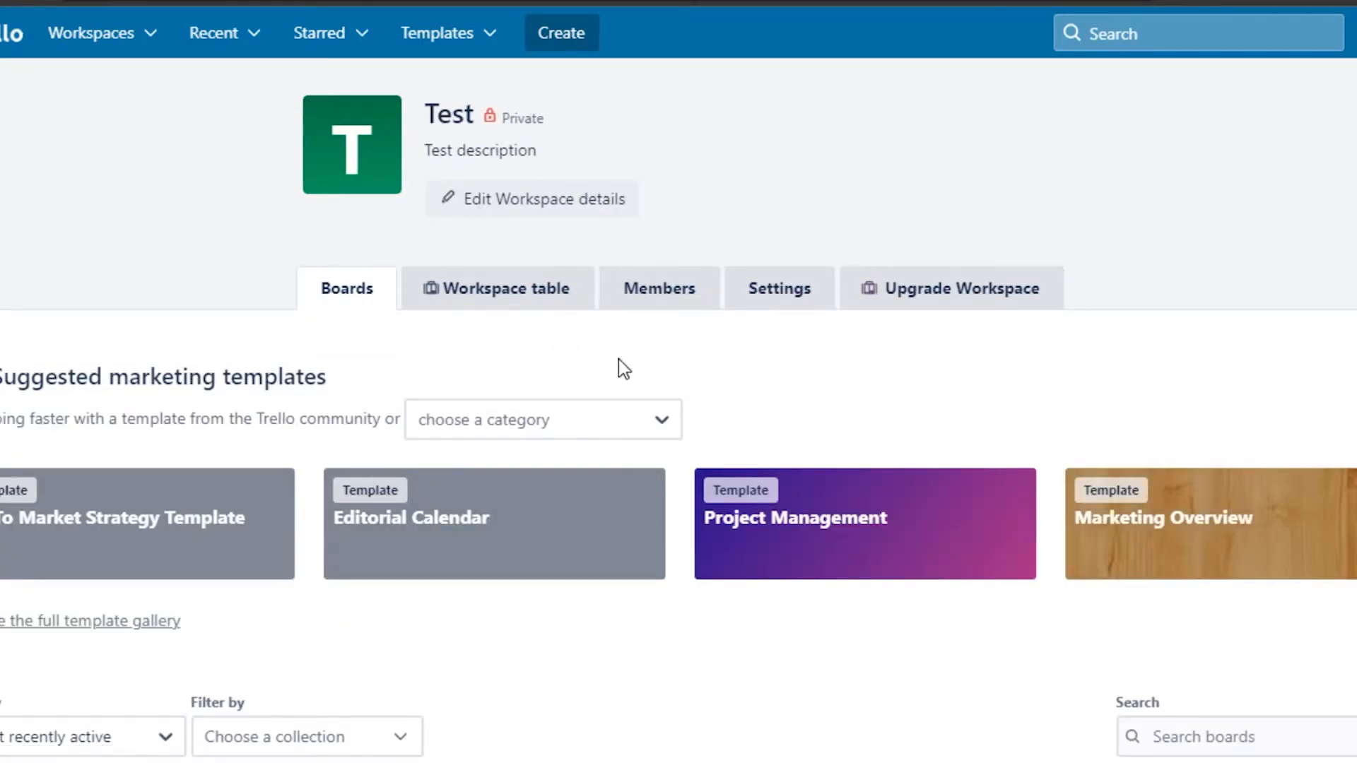
Step: Examine the Test workspace's boards page, its logo change options and its Workspace table view
{"action": "scroll", "coordinate": [1100, 236], "scroll_direction": "down", "scroll_amount": 2}
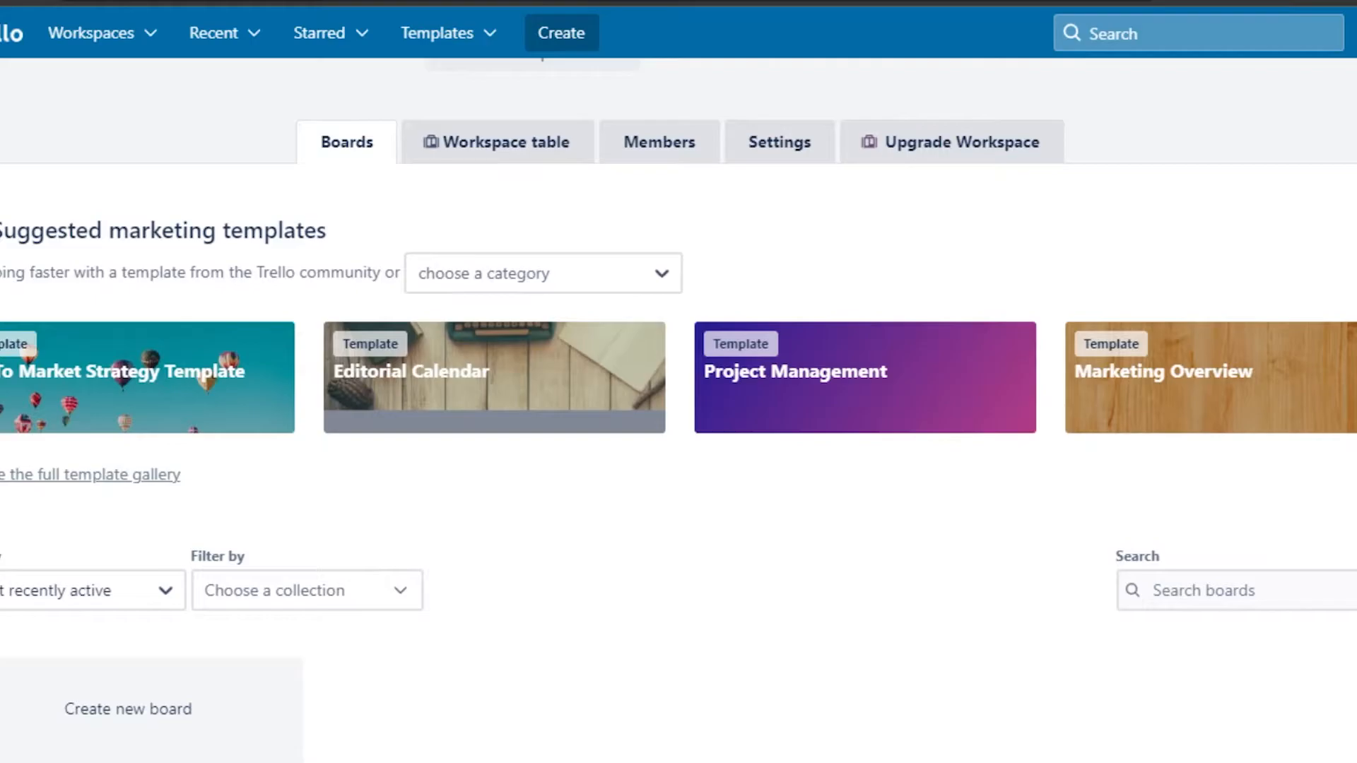
{"action": "scroll", "coordinate": [679, 410], "scroll_direction": "up", "scroll_amount": 2}
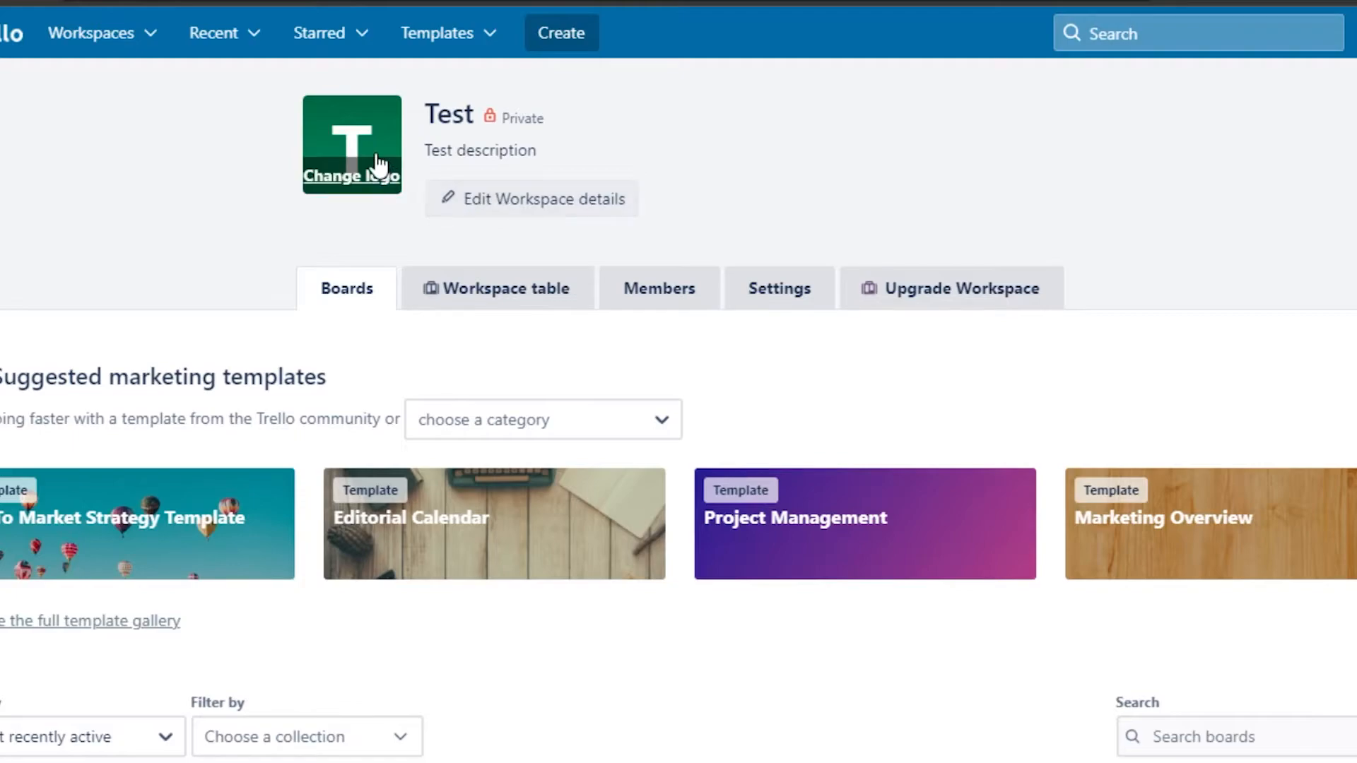
{"action": "left_click", "coordinate": [362, 185]}
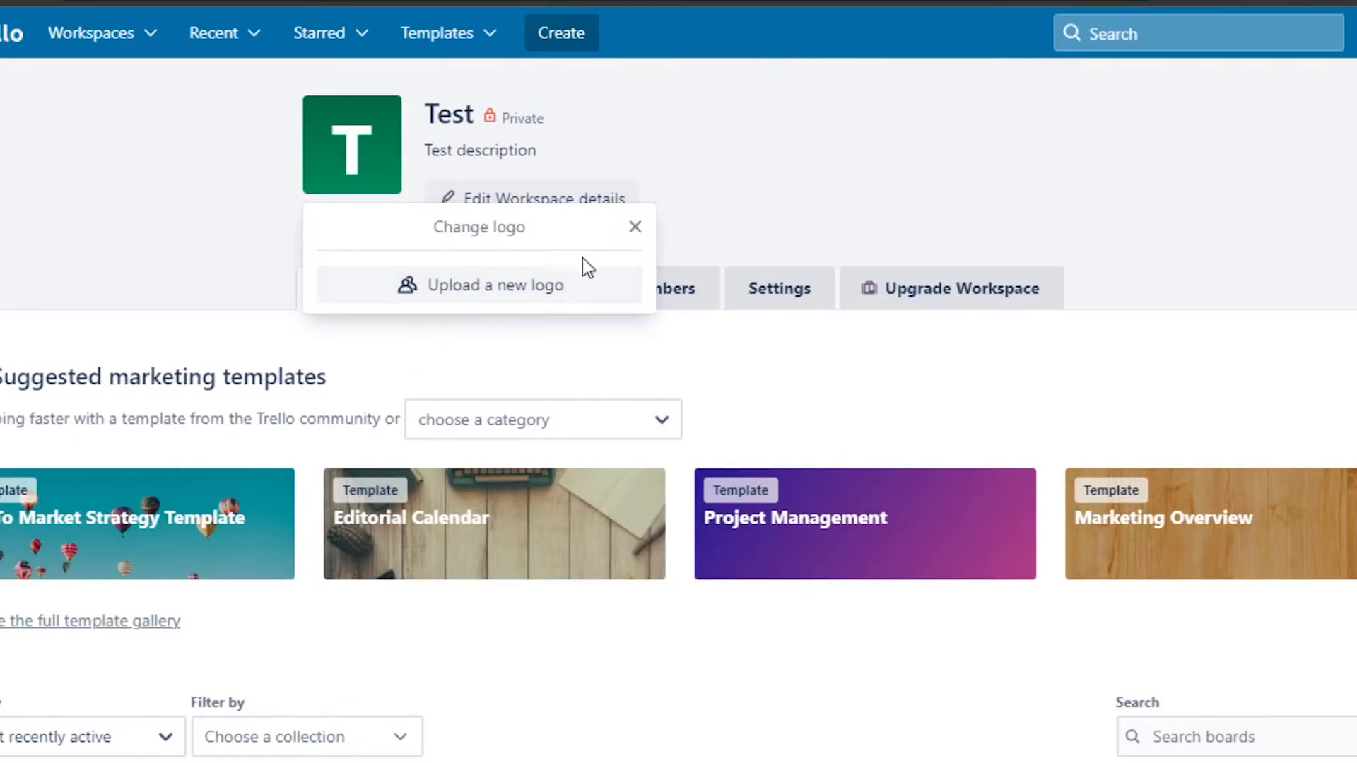
{"action": "left_click", "coordinate": [629, 231]}
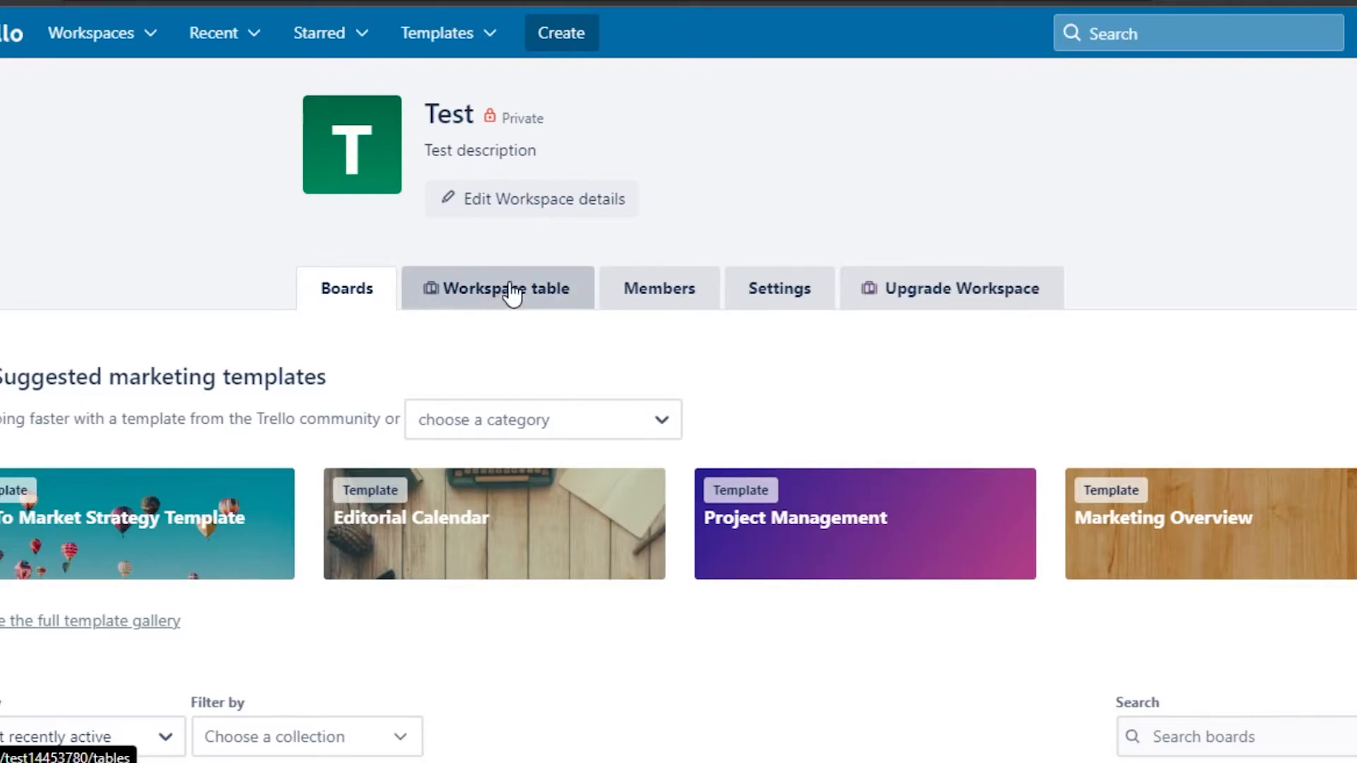
{"action": "left_click", "coordinate": [588, 317]}
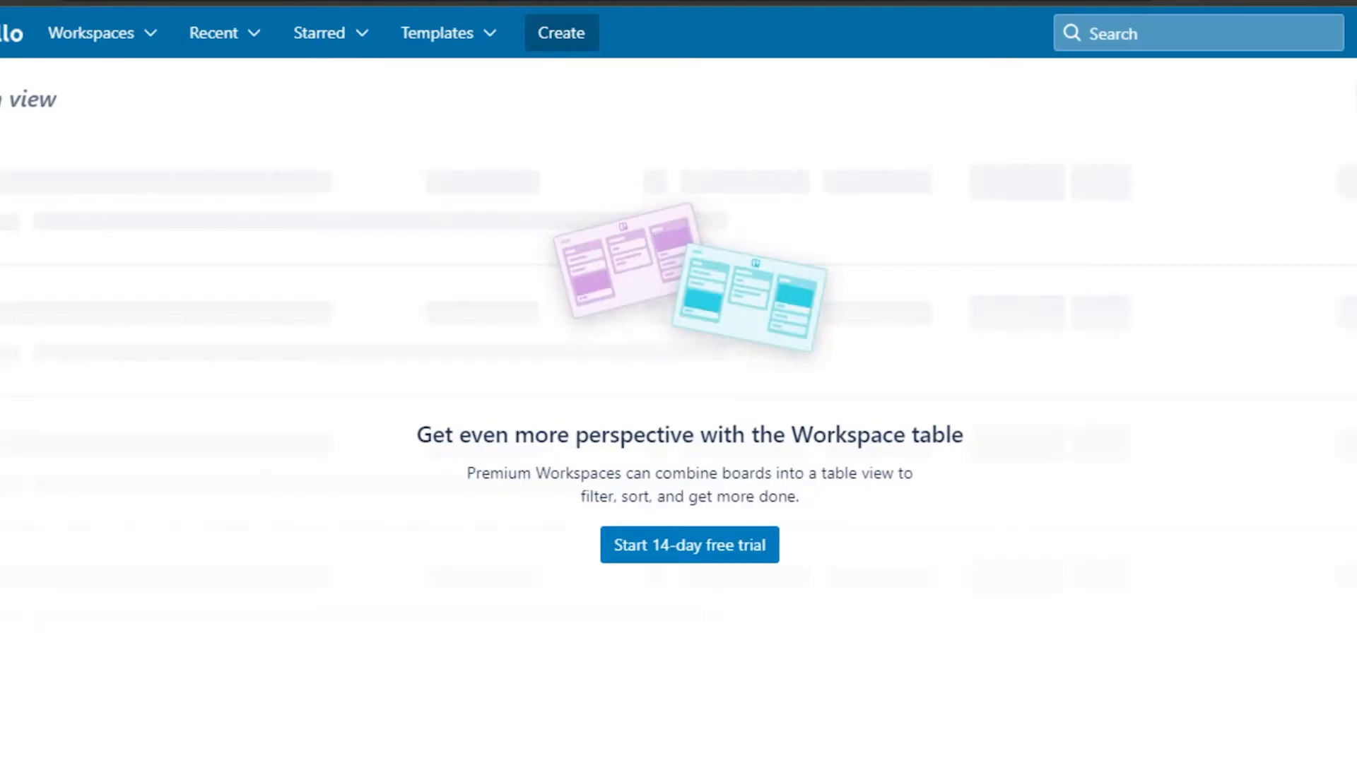
{"action": "key", "text": "alt+Left"}
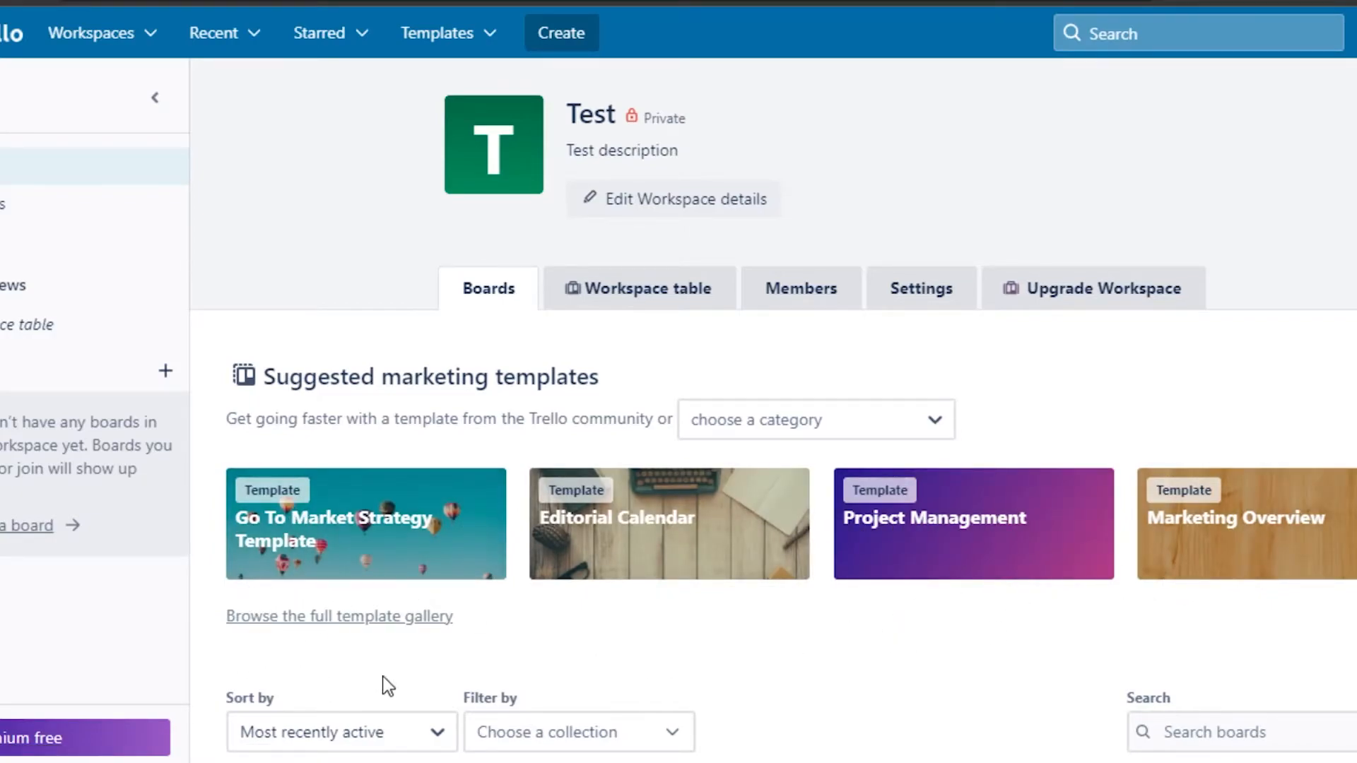
Step: Browse the full template gallery and preview the public Kanban Template board from the popular templates
{"action": "left_click", "coordinate": [355, 623]}
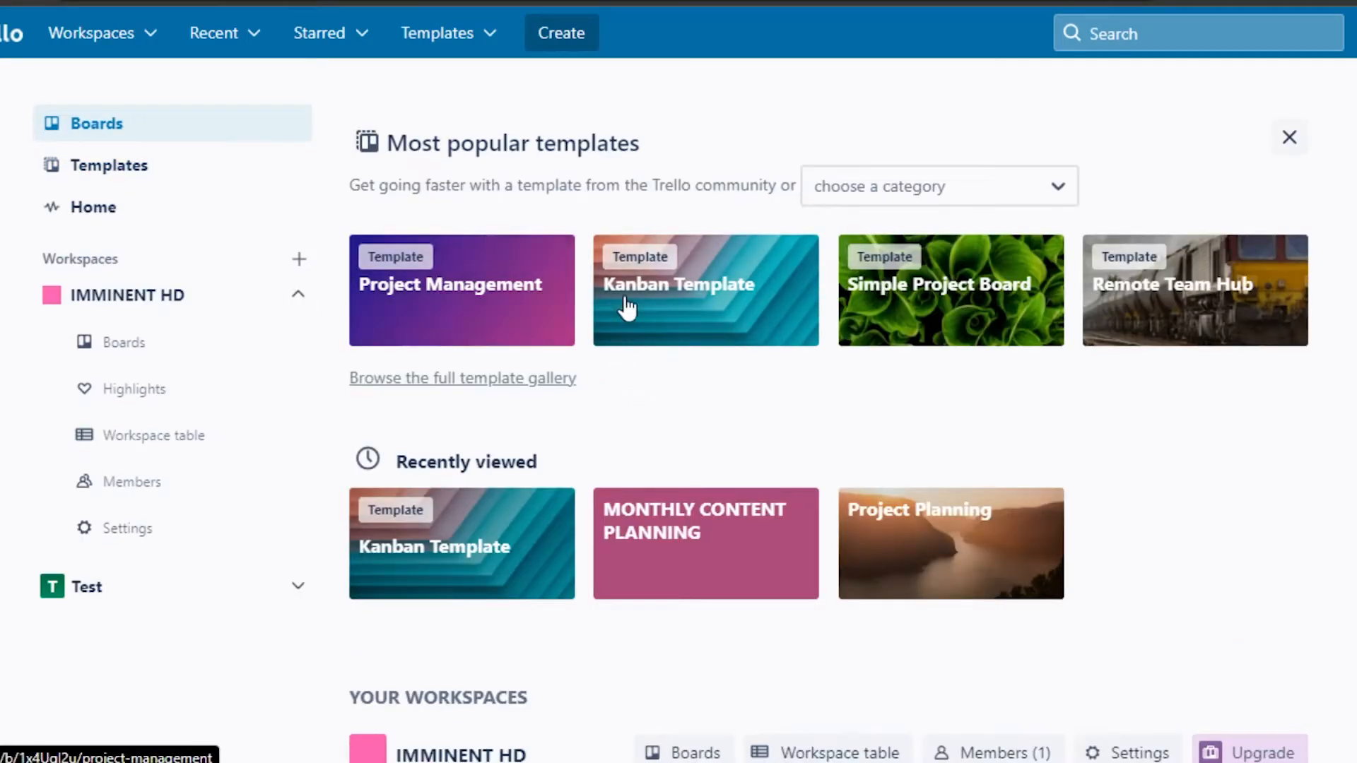
{"action": "left_click", "coordinate": [685, 314]}
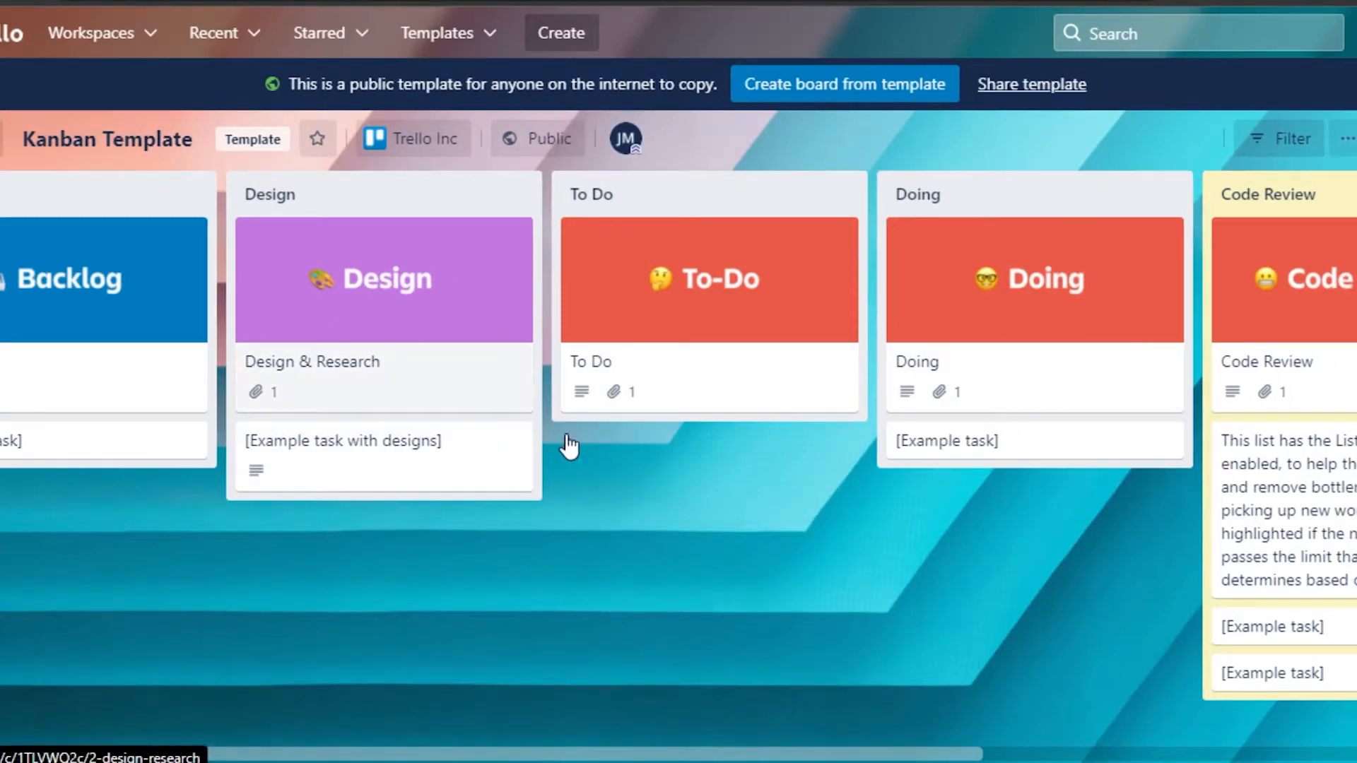
{"action": "left_click", "coordinate": [30, 49]}
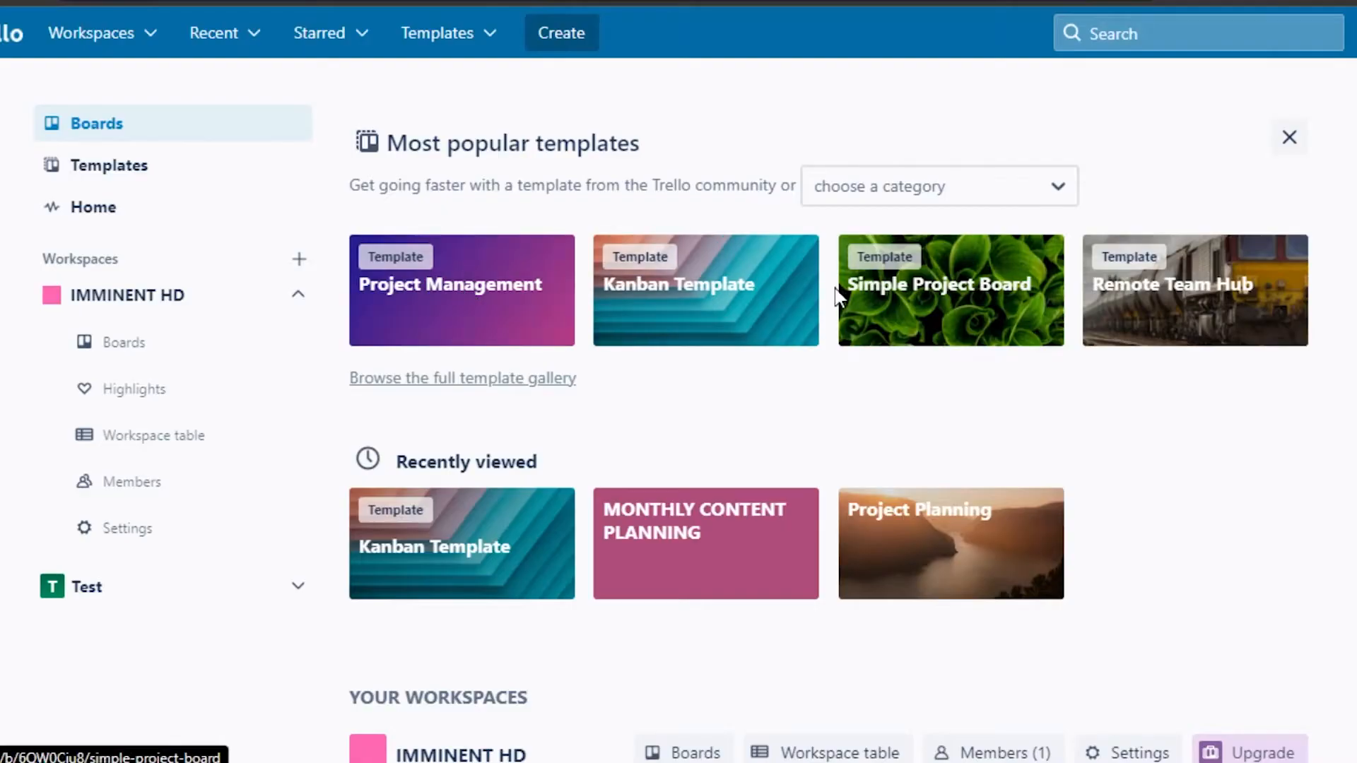
Step: Start a new board from the Simple Project Board template and title it TEST
{"action": "left_click", "coordinate": [933, 325]}
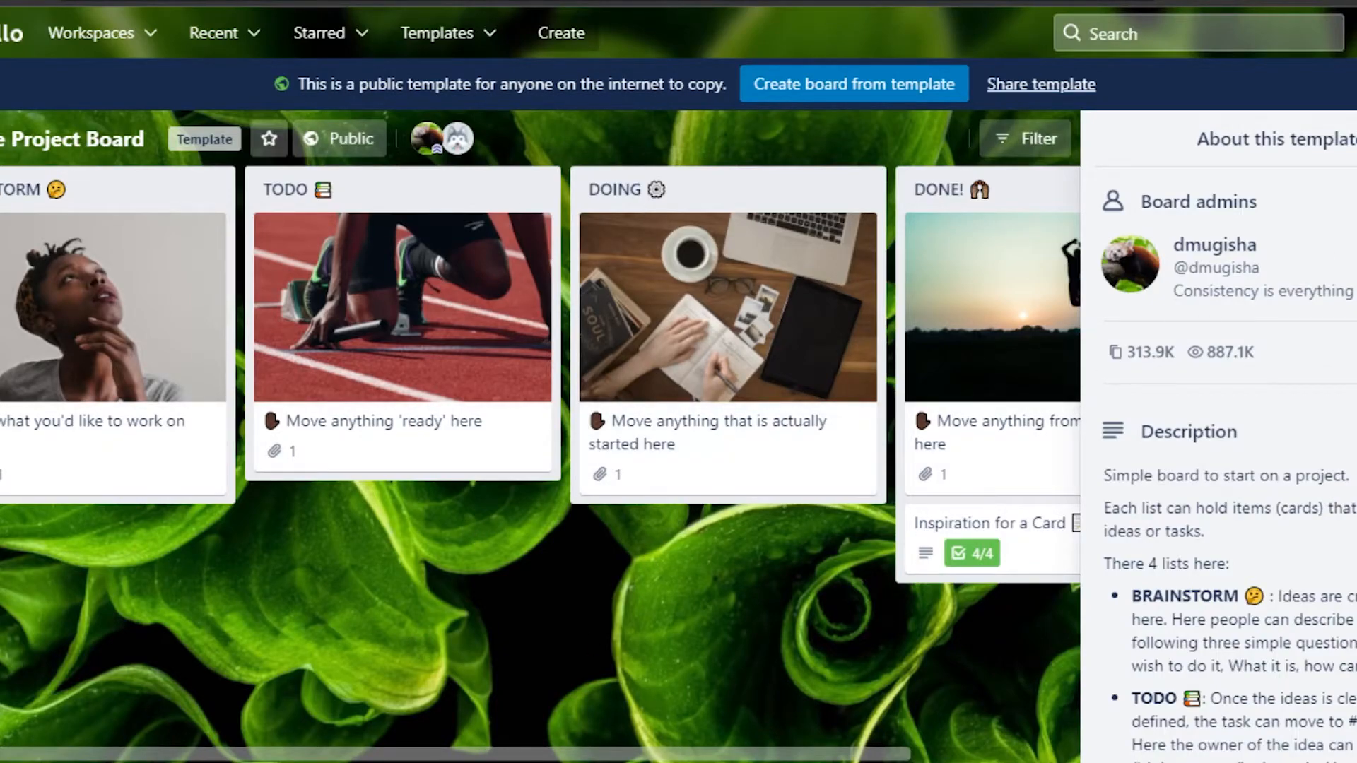
{"action": "left_click", "coordinate": [847, 84]}
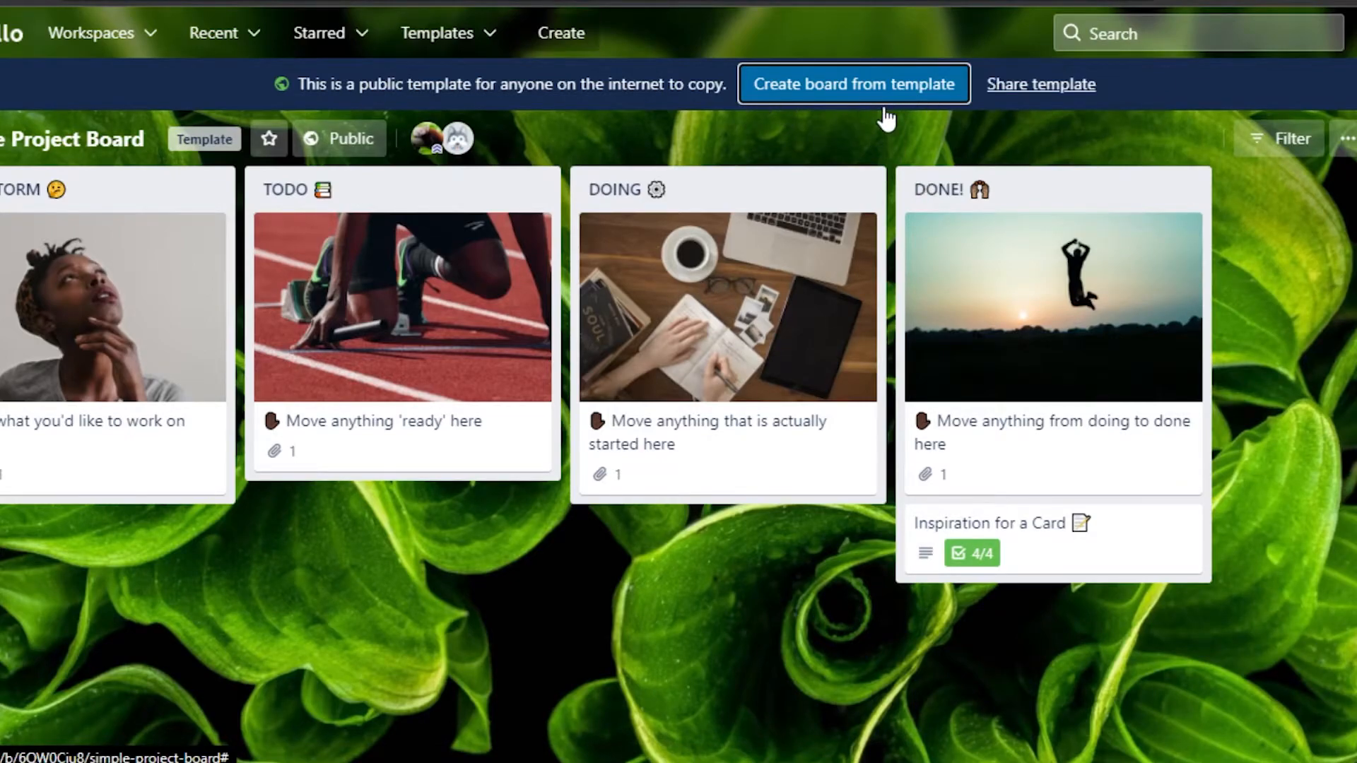
{"action": "key", "text": "Return"}
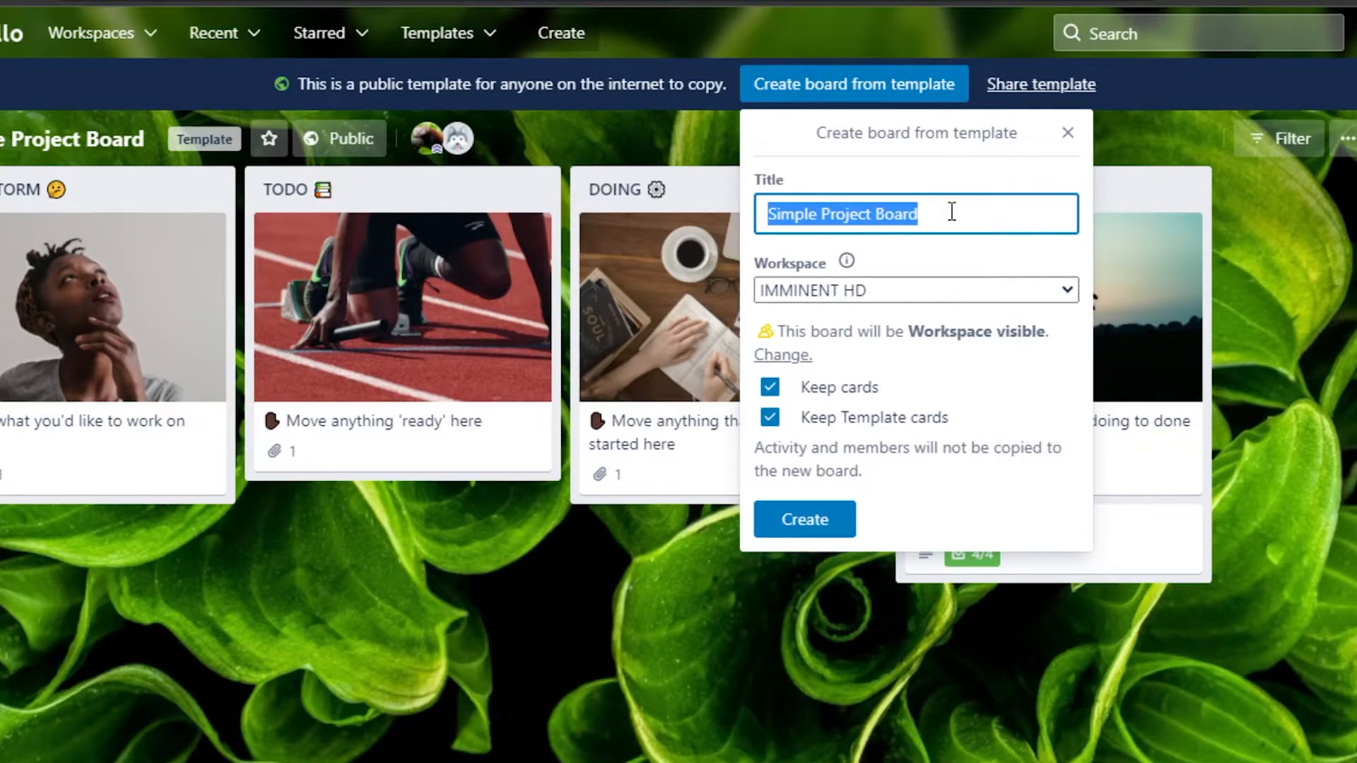
{"action": "key", "text": "BackSpace"}
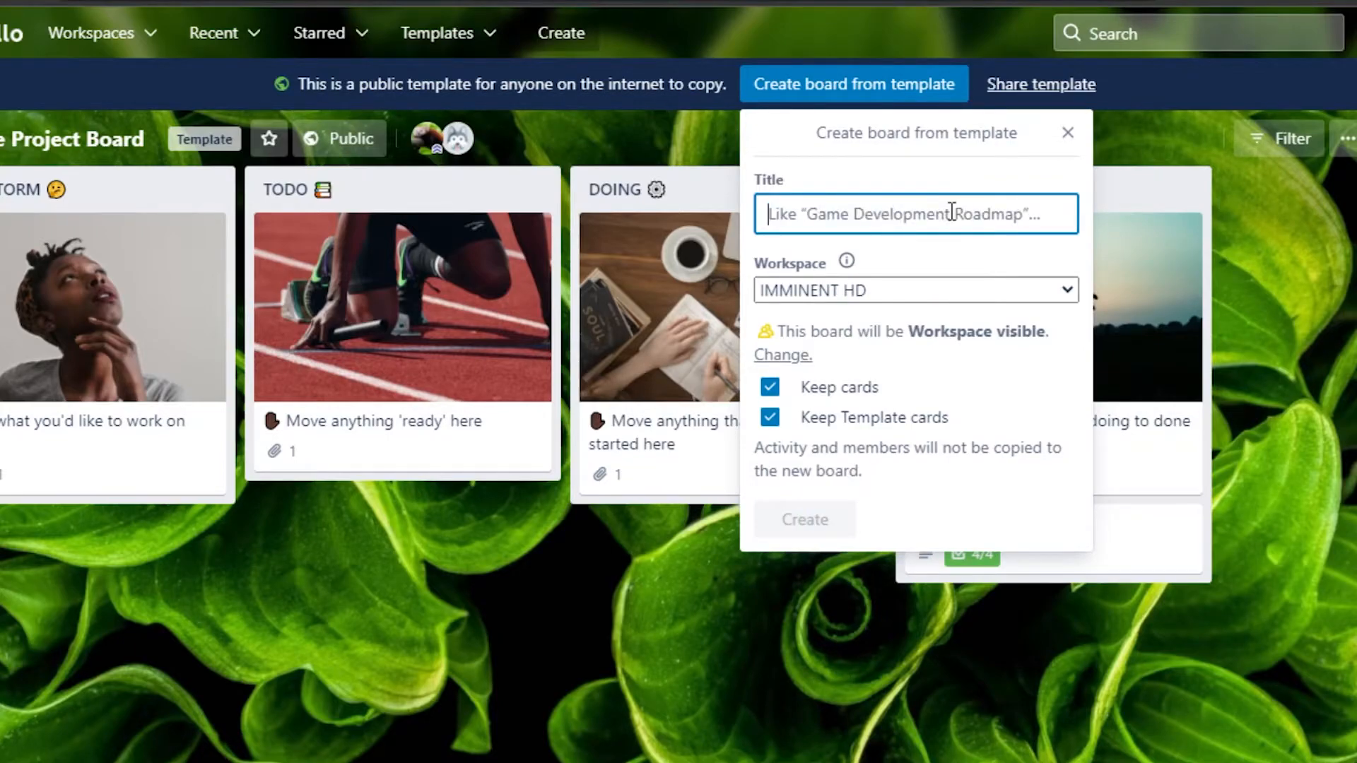
{"action": "type", "text": "Test"}
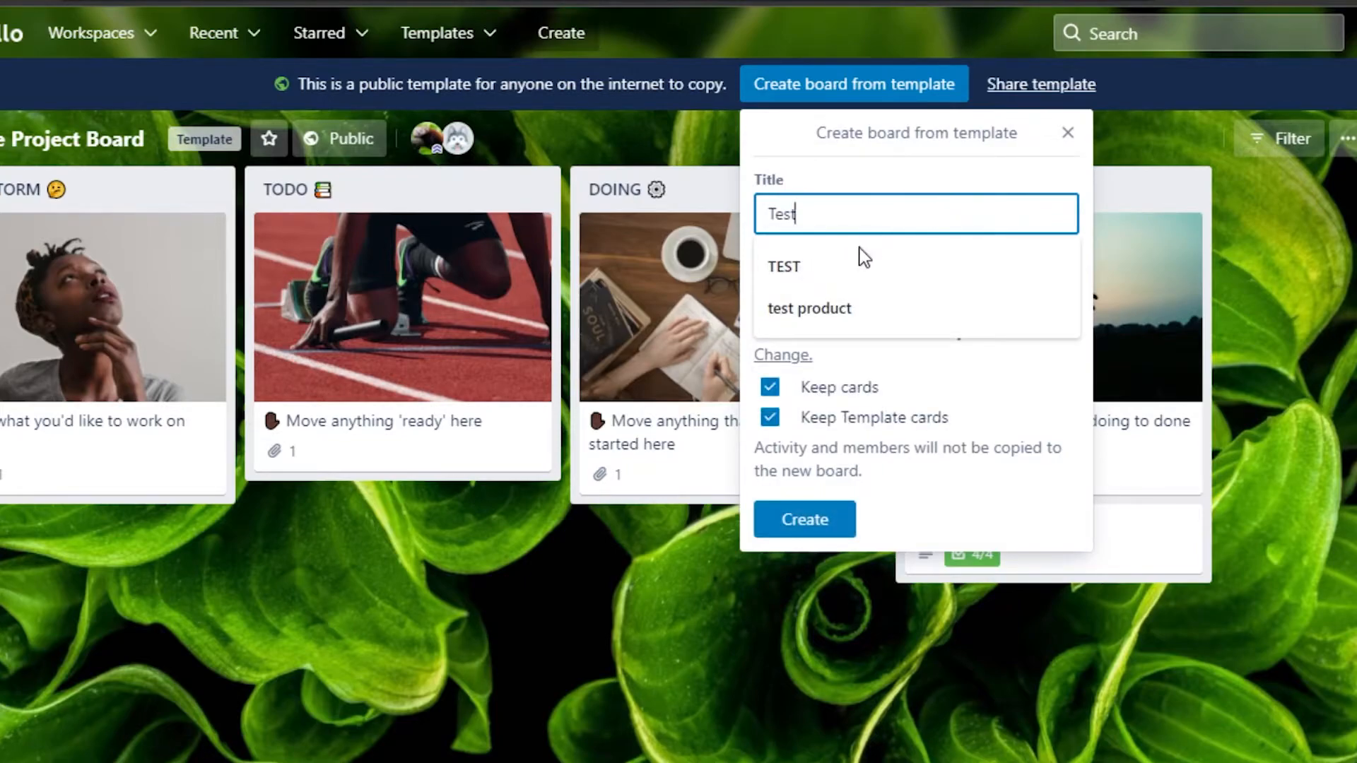
{"action": "left_click", "coordinate": [816, 279]}
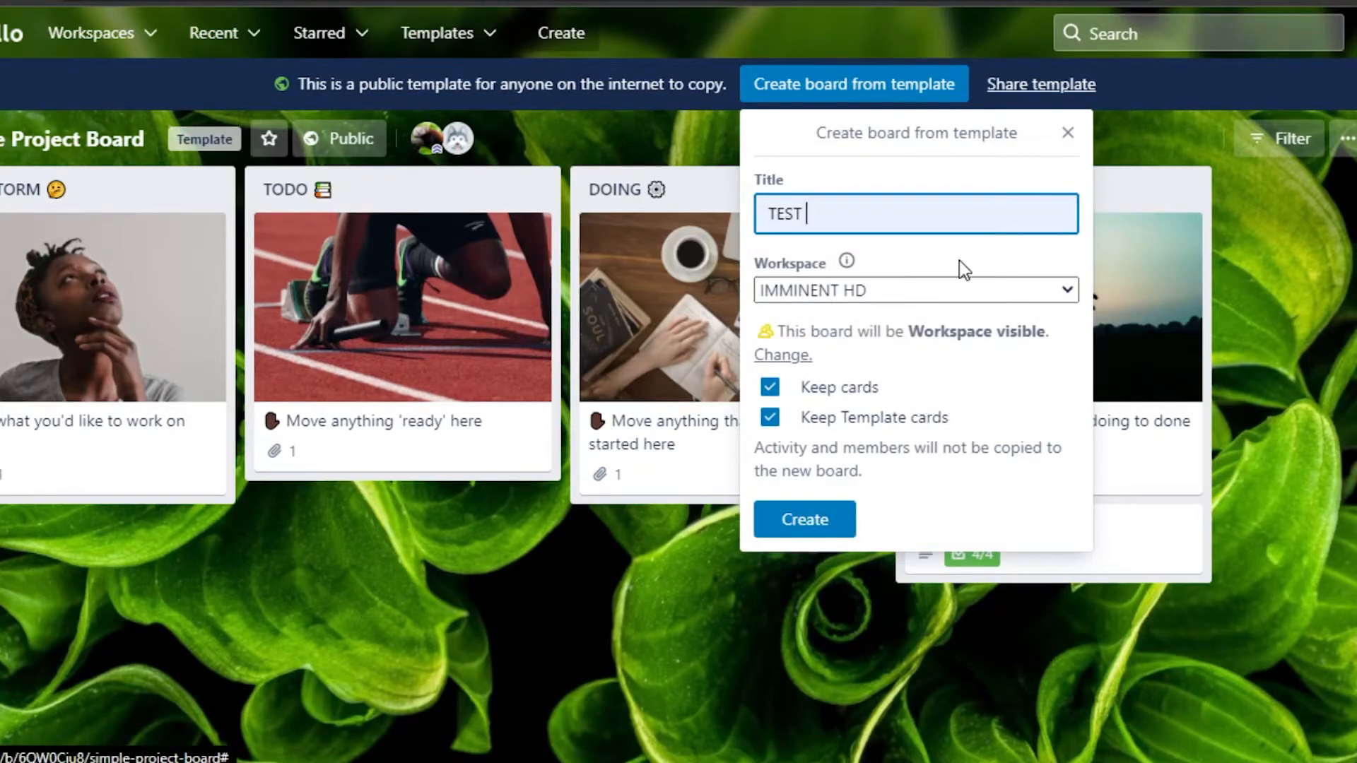
Step: Assign the new board to the Test workspace and create it with the template cards kept
{"action": "left_click", "coordinate": [1011, 290]}
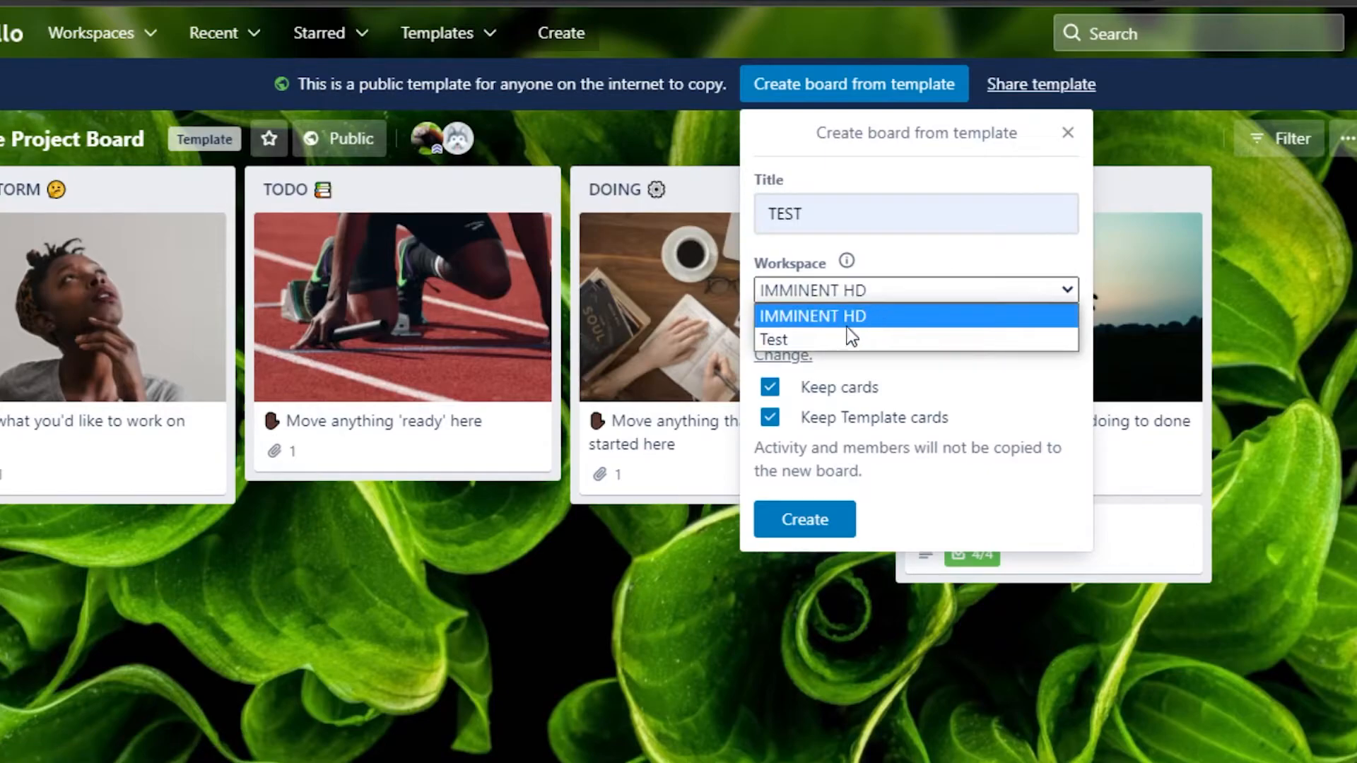
{"action": "left_click", "coordinate": [848, 322]}
{"action": "left_click", "coordinate": [1024, 286]}
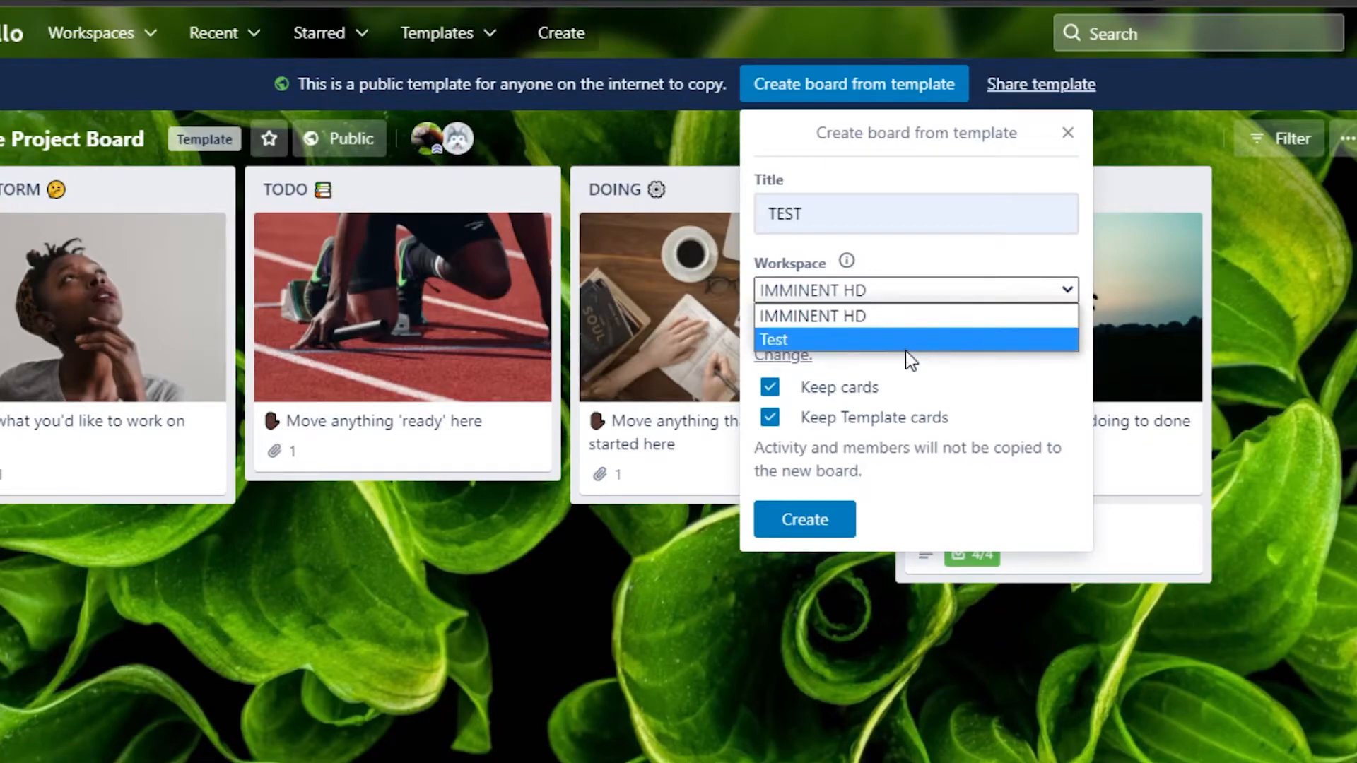
{"action": "left_click", "coordinate": [899, 341]}
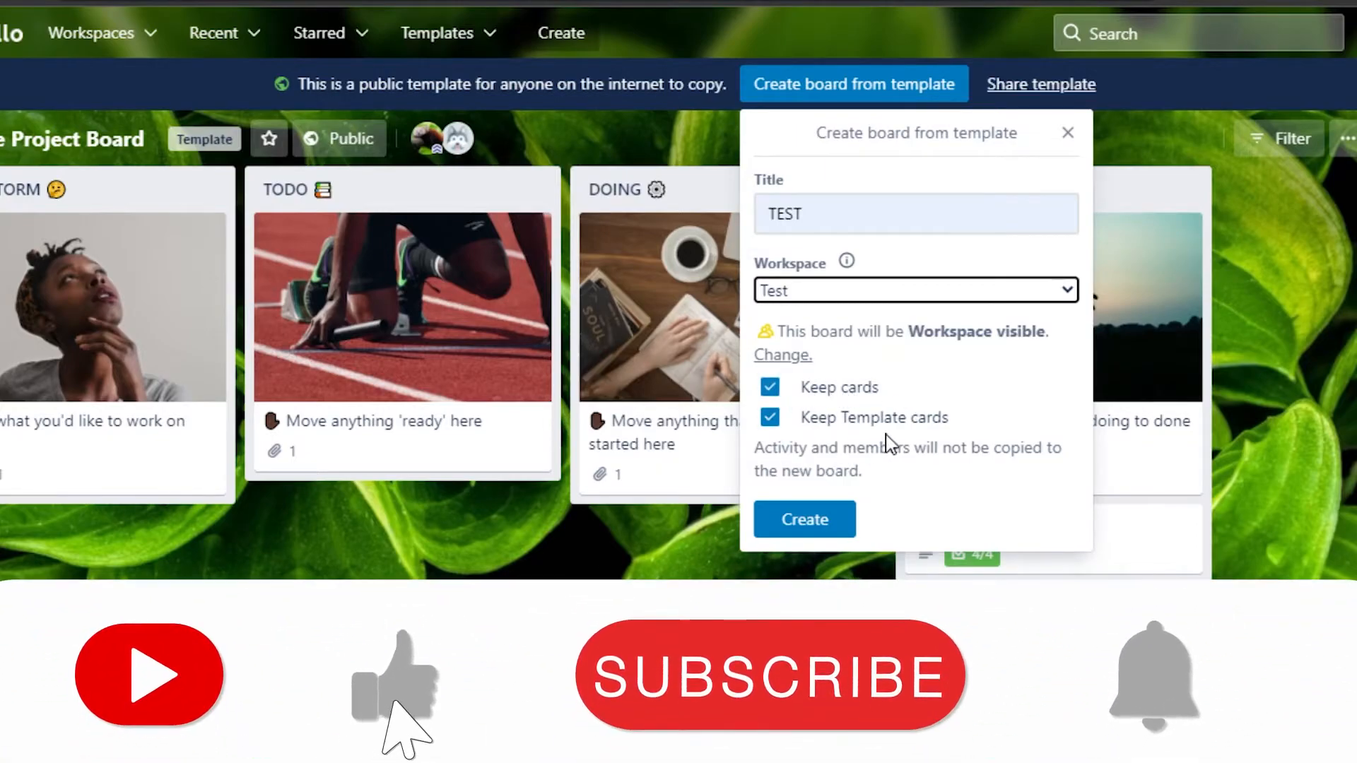
{"action": "left_click", "coordinate": [780, 526]}
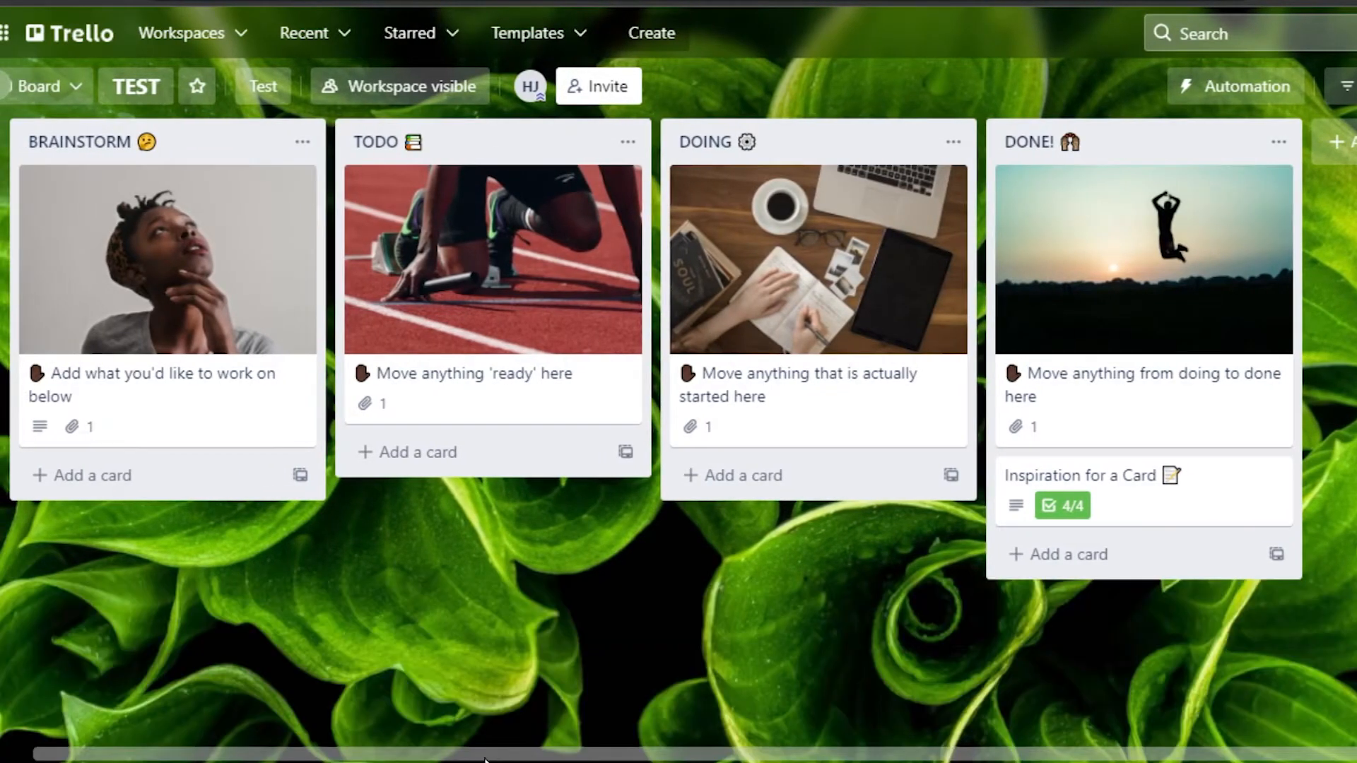
Step: Add two cards named "Task 1" and "Task 2" to the BRAINSTORM list
{"action": "left_click_drag", "start_coordinate": [484, 755], "coordinate": [548, 755]}
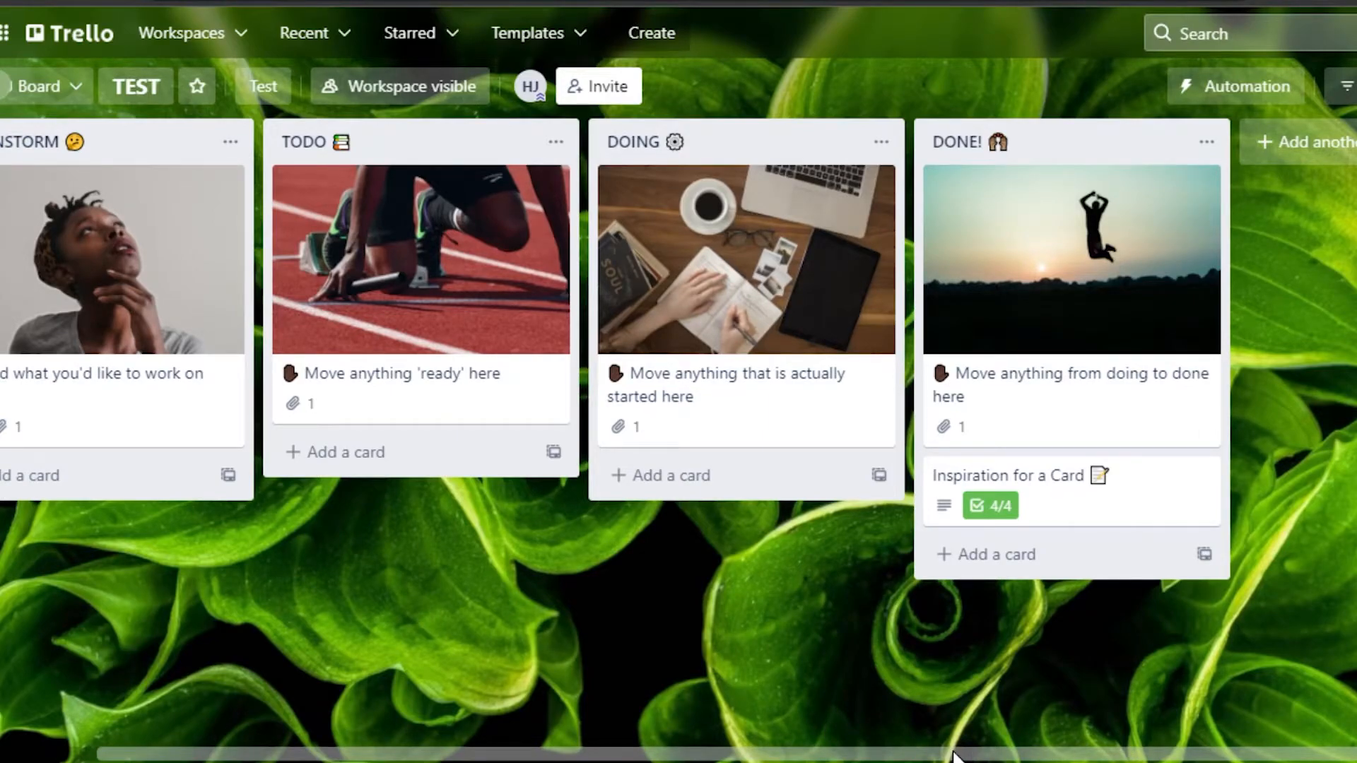
{"action": "left_click_drag", "start_coordinate": [954, 756], "coordinate": [891, 756]}
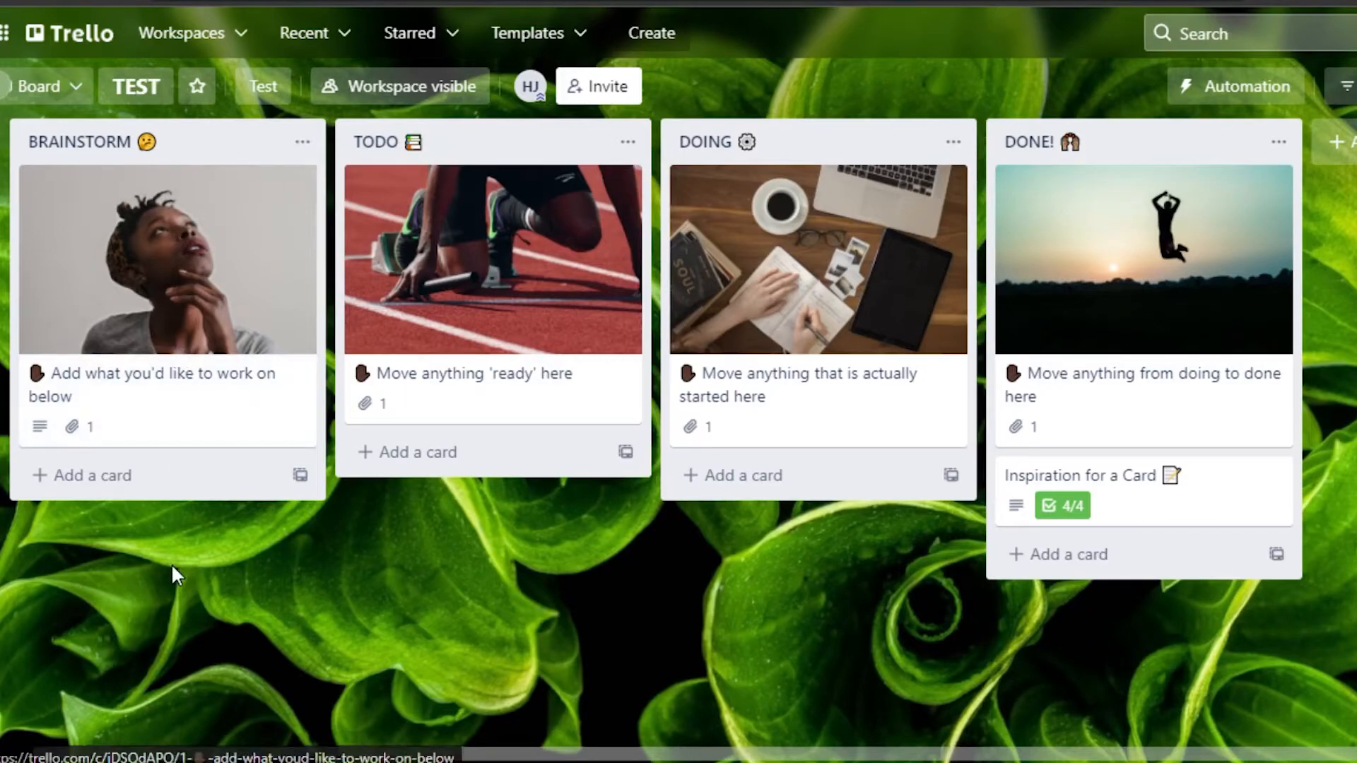
{"action": "left_click", "coordinate": [99, 477]}
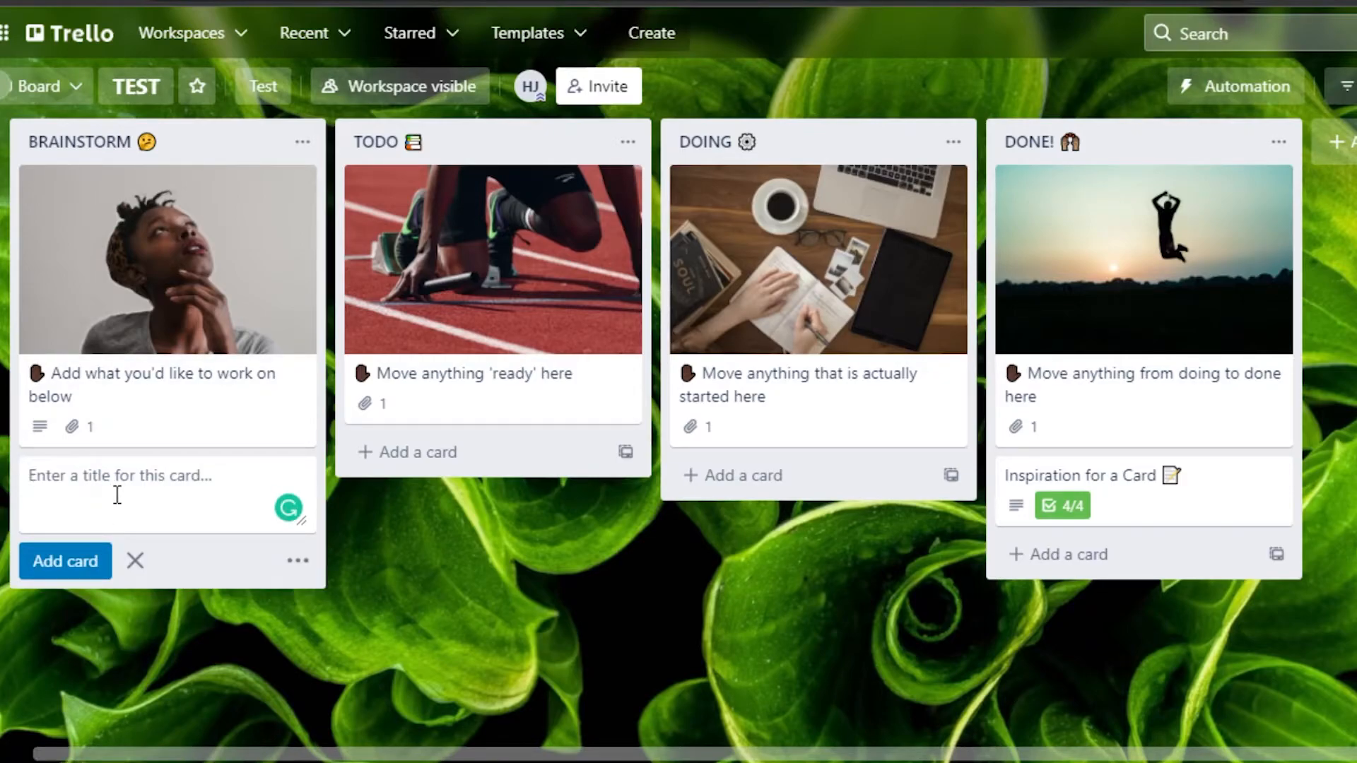
{"action": "type", "text": "Task 1"}
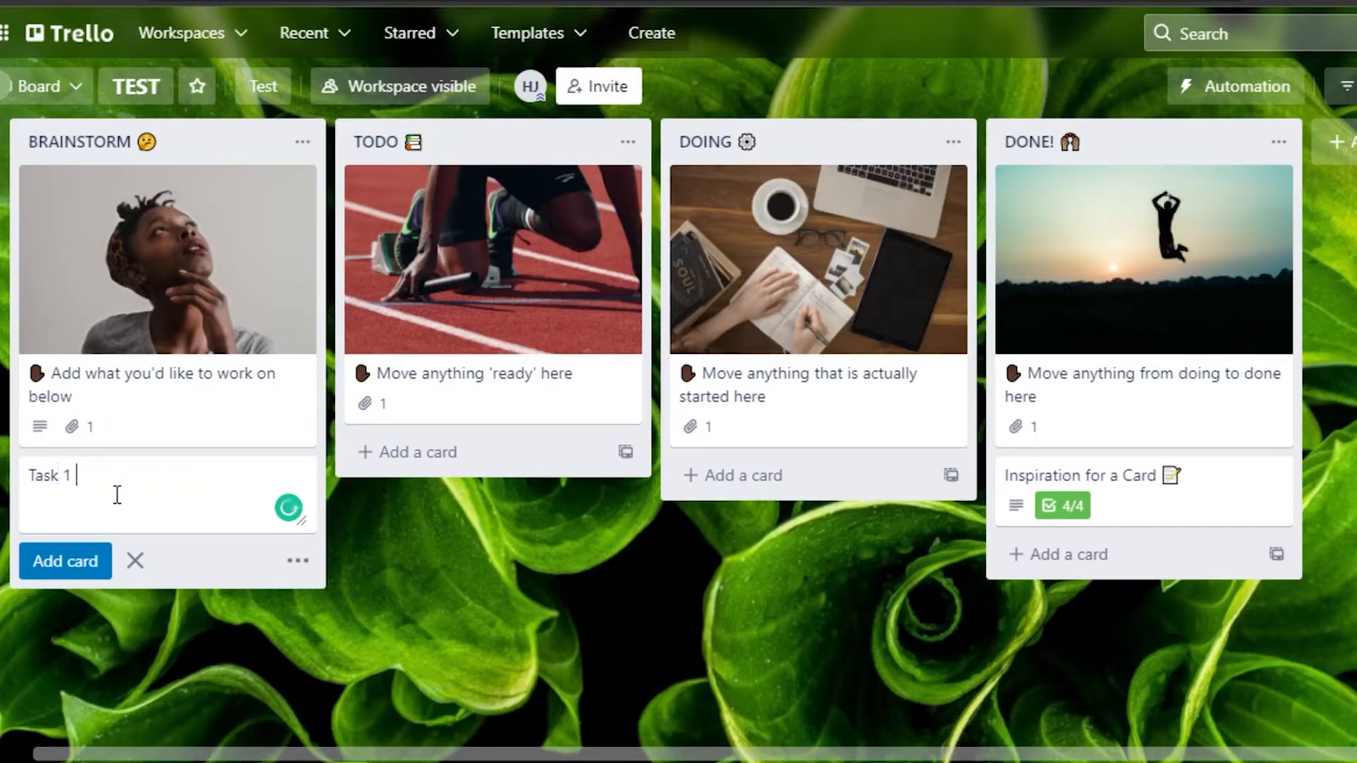
{"action": "left_click", "coordinate": [86, 562]}
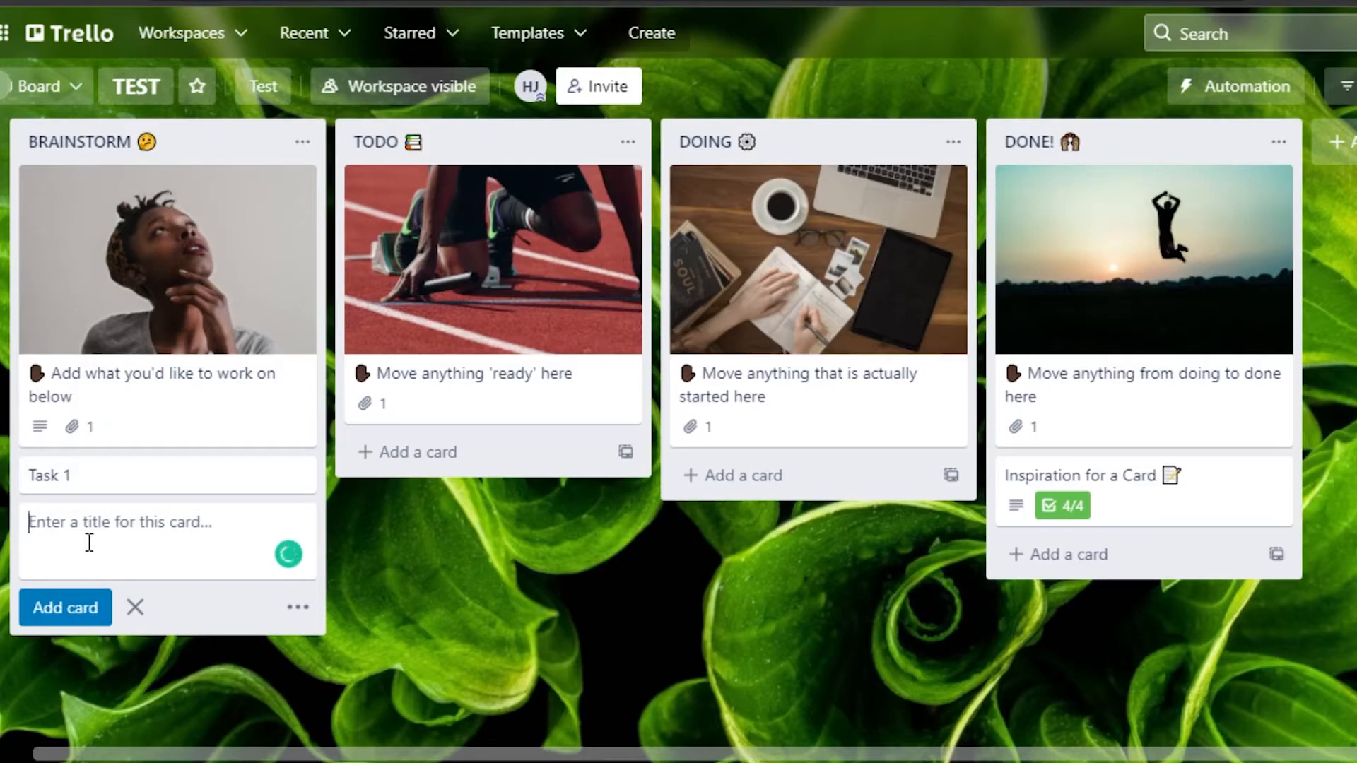
{"action": "type", "text": "Tssk"}
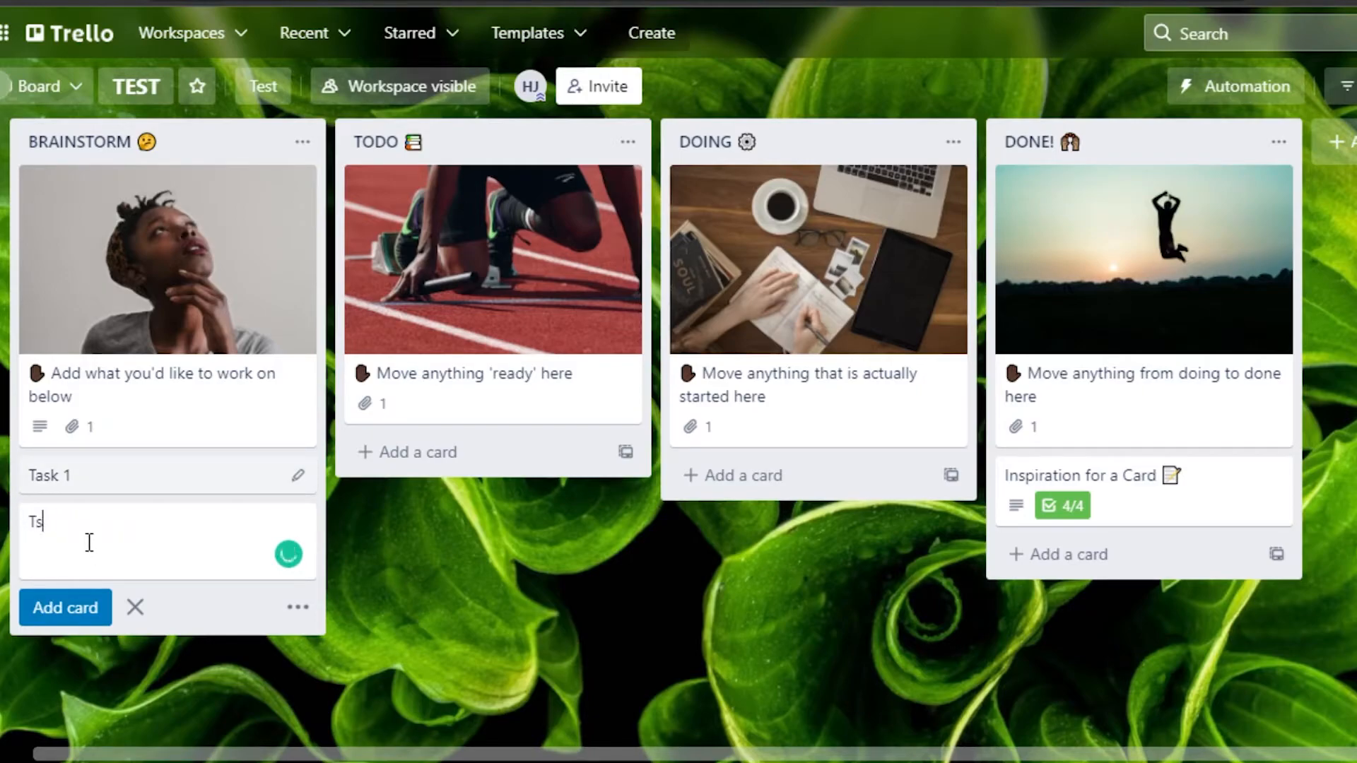
{"action": "type", "text": "ask 2"}
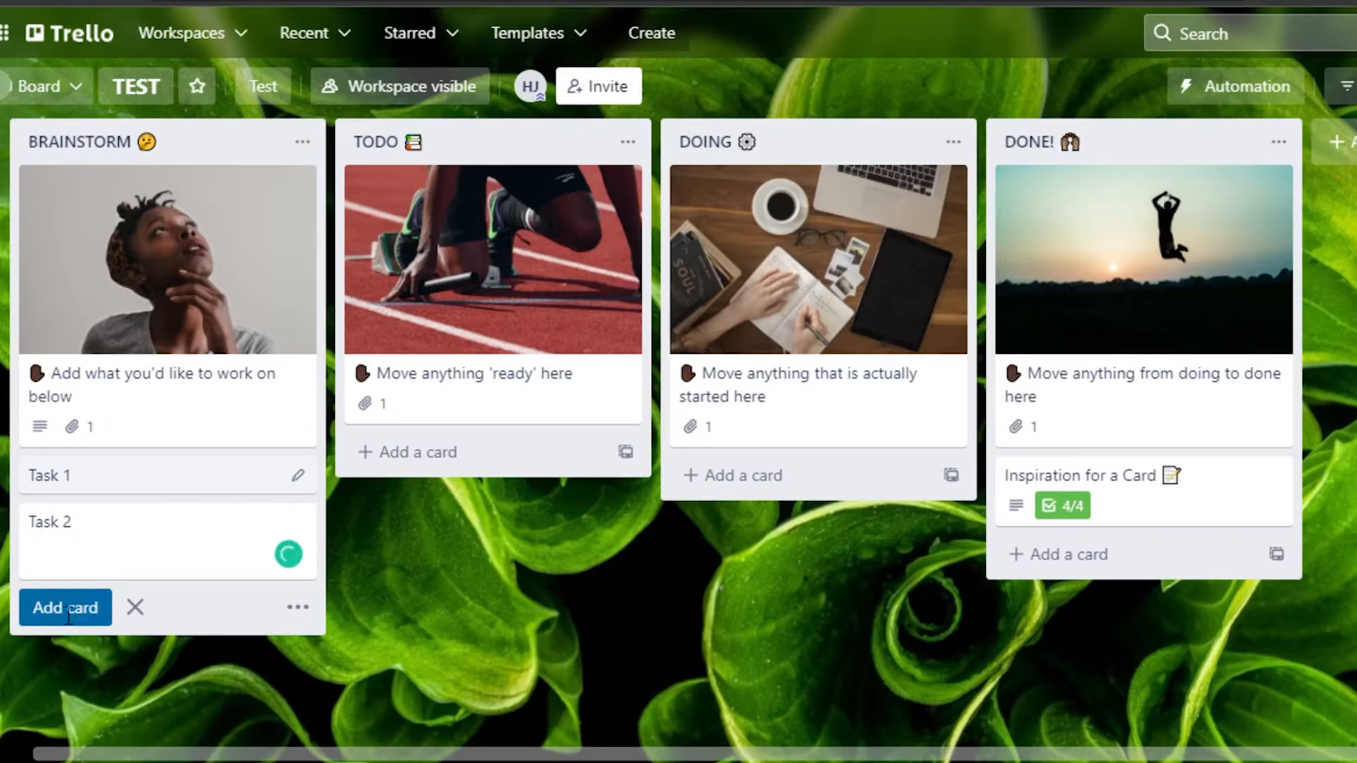
{"action": "left_click", "coordinate": [69, 615]}
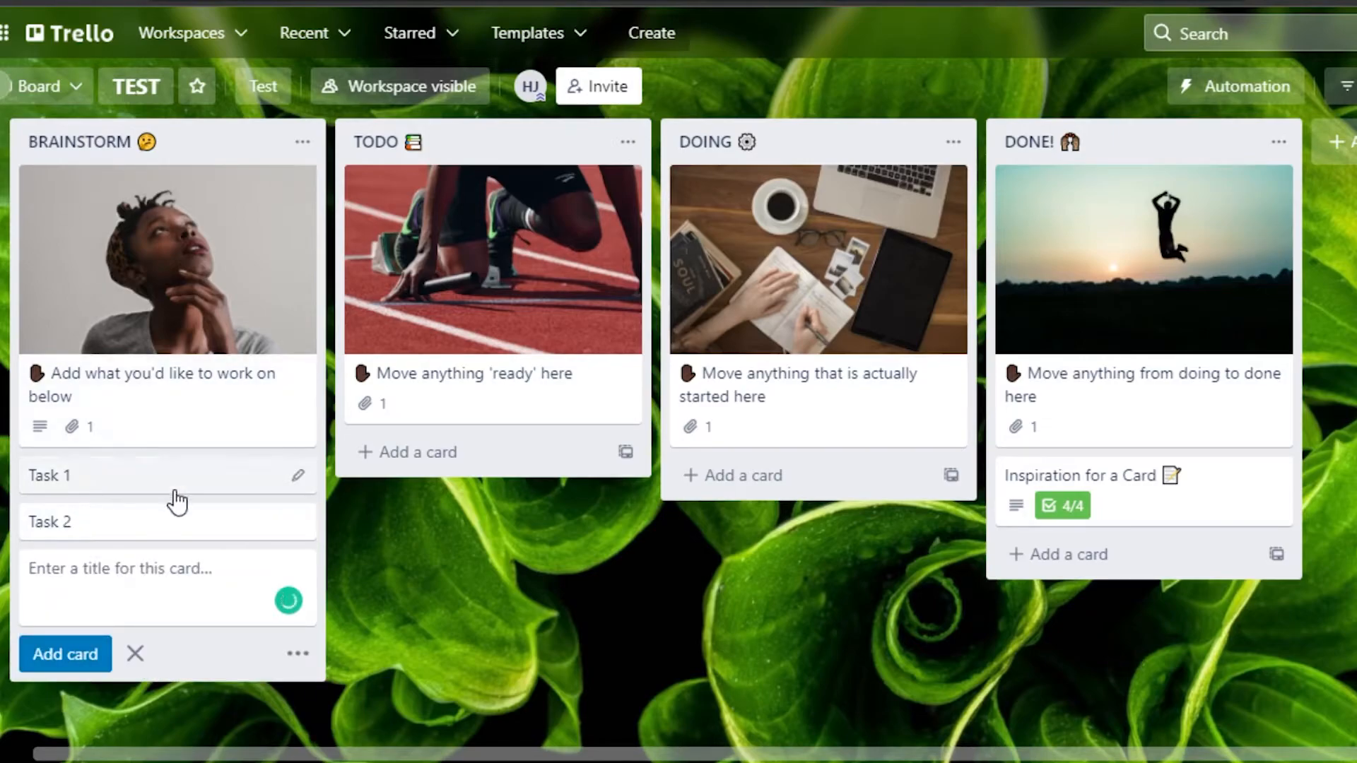
Step: Edit the labels from the Task 1 card and name the green label "Complete"
{"action": "left_click", "coordinate": [298, 478]}
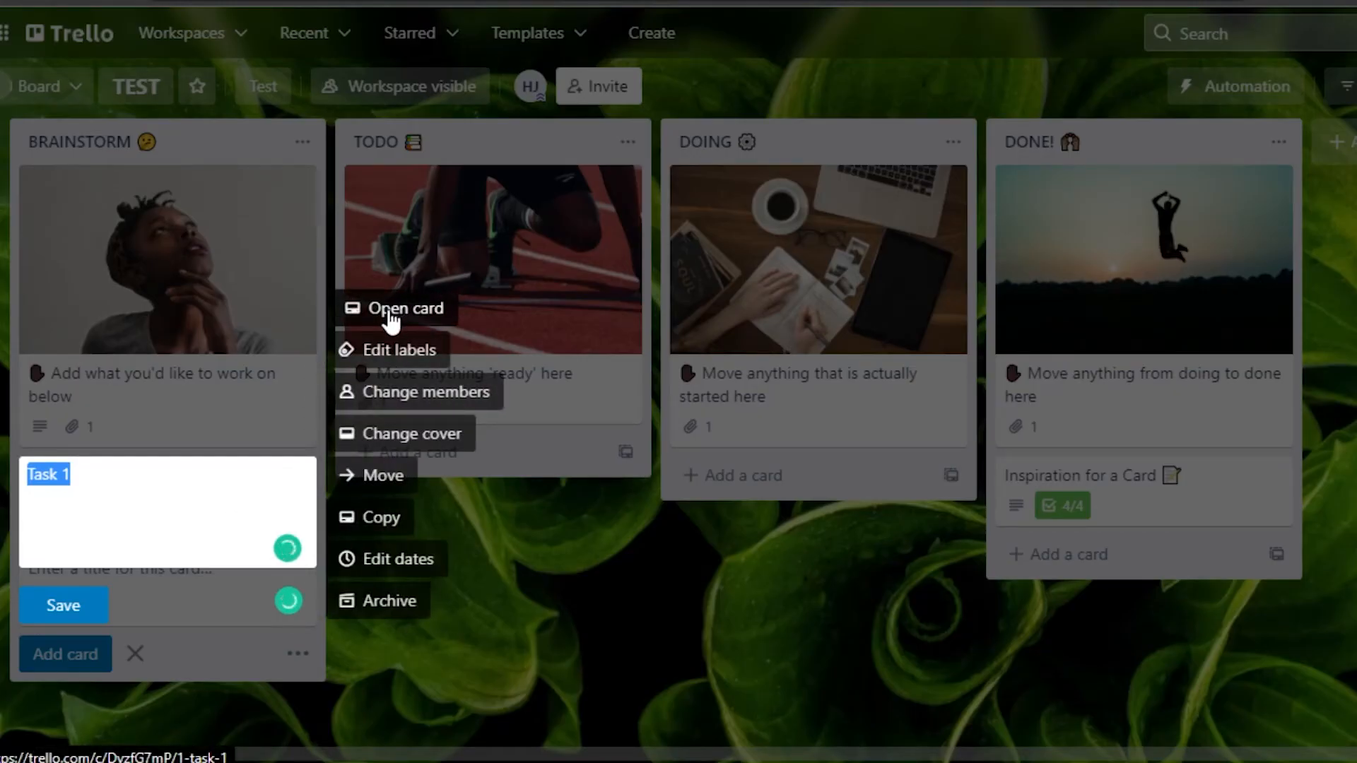
{"action": "left_click", "coordinate": [412, 357]}
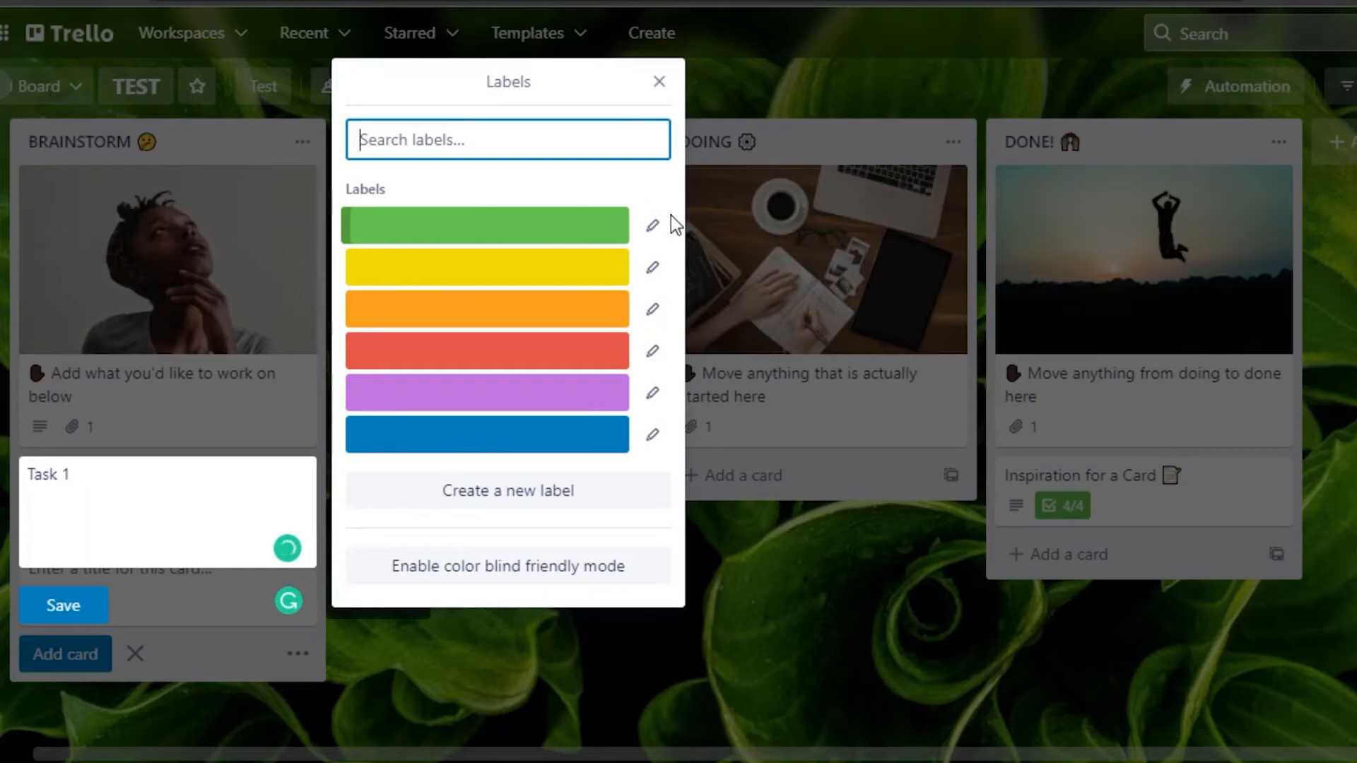
{"action": "left_click", "coordinate": [653, 226]}
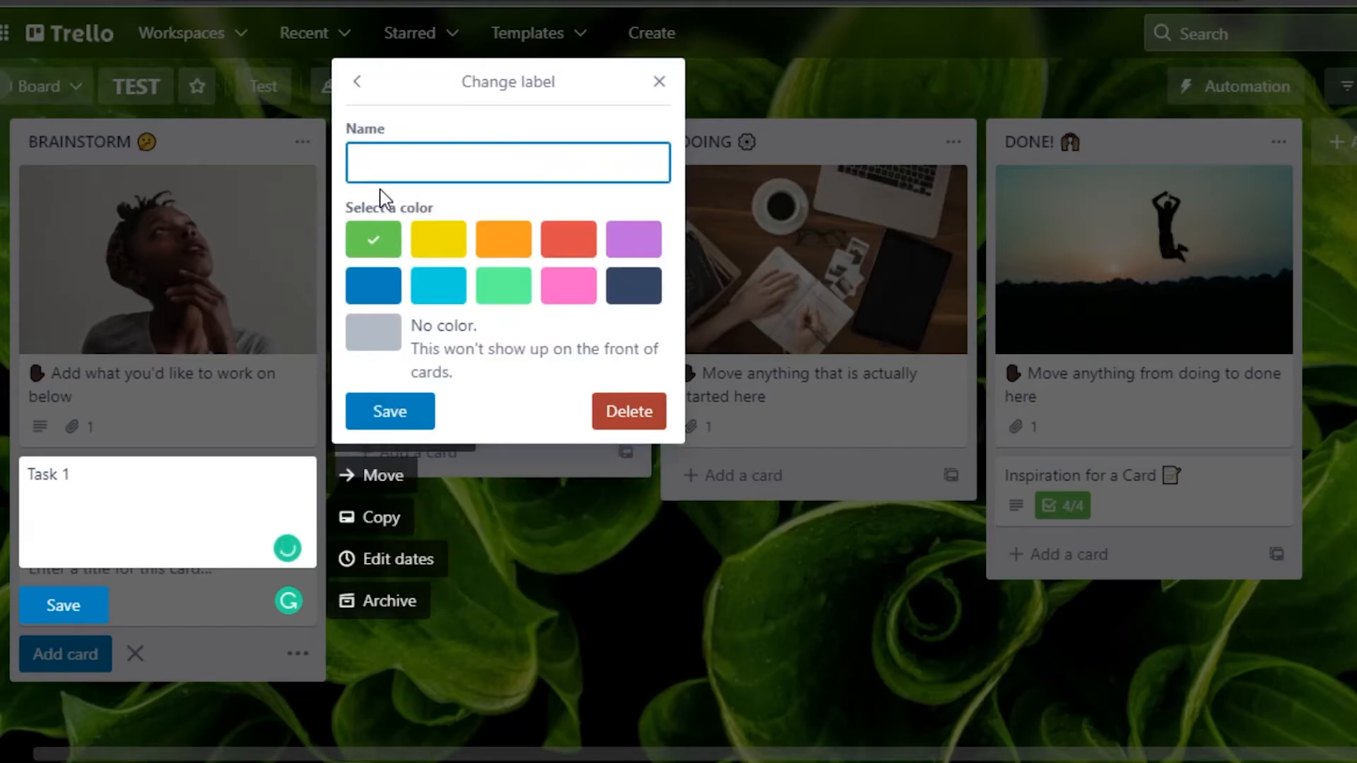
{"action": "type", "text": "Complete"}
{"action": "left_click", "coordinate": [442, 239]}
{"action": "left_click", "coordinate": [386, 237]}
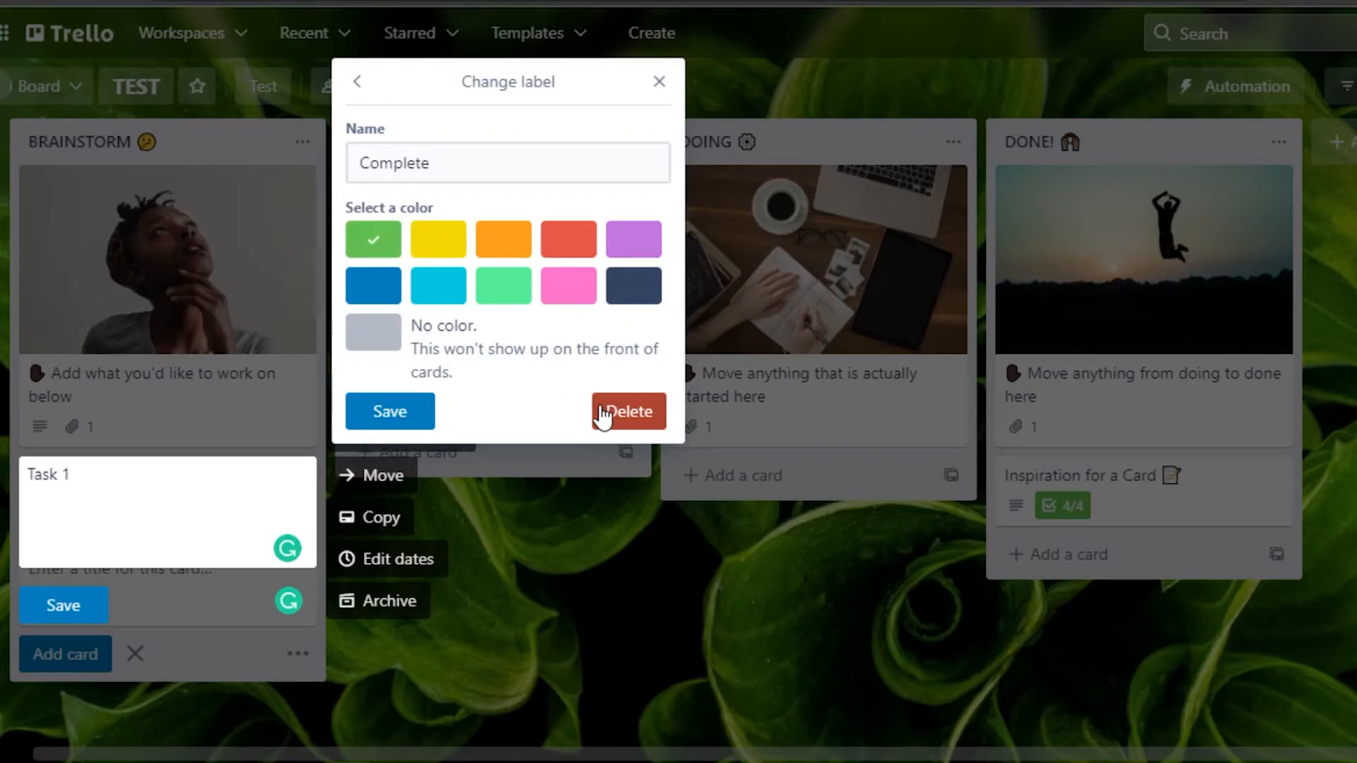
{"action": "left_click", "coordinate": [408, 413]}
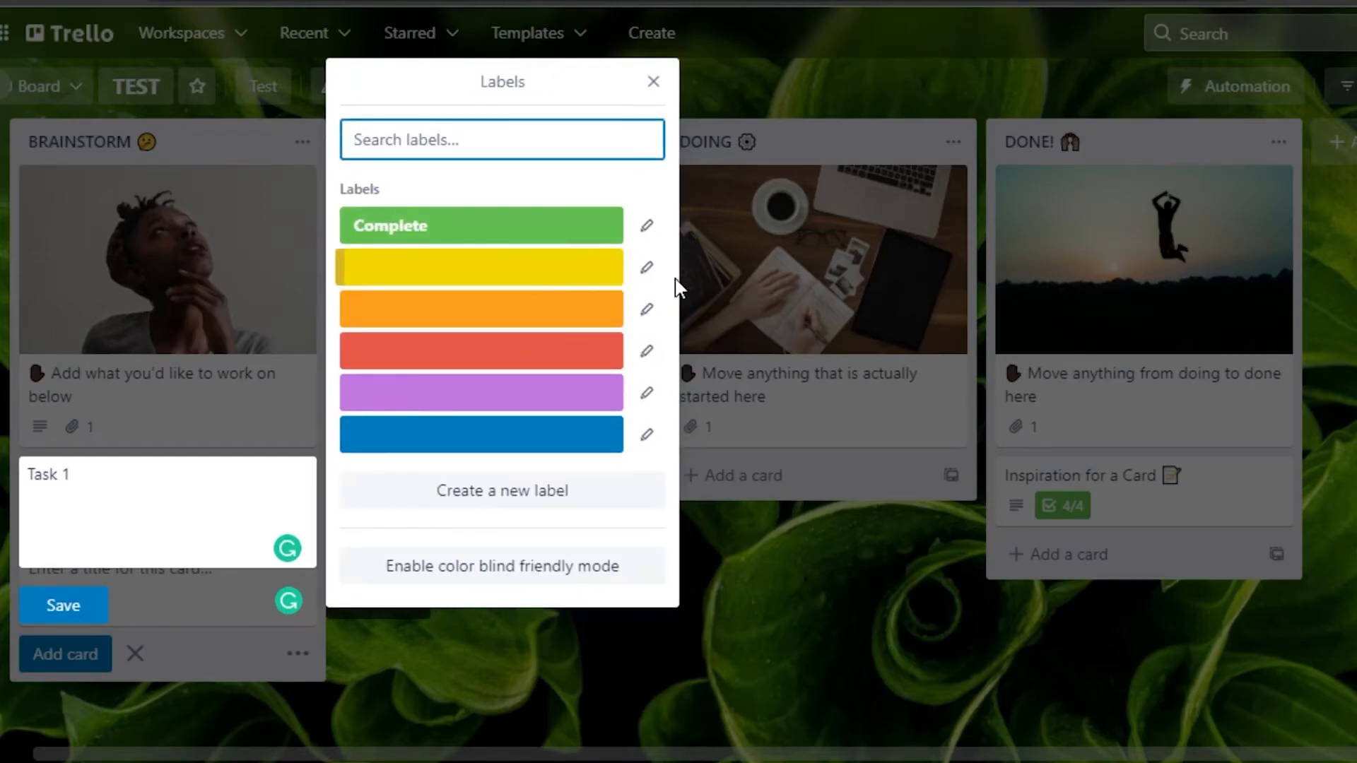
Step: Name the yellow label "To do" and the orange label "editing needed"
{"action": "left_click", "coordinate": [647, 269]}
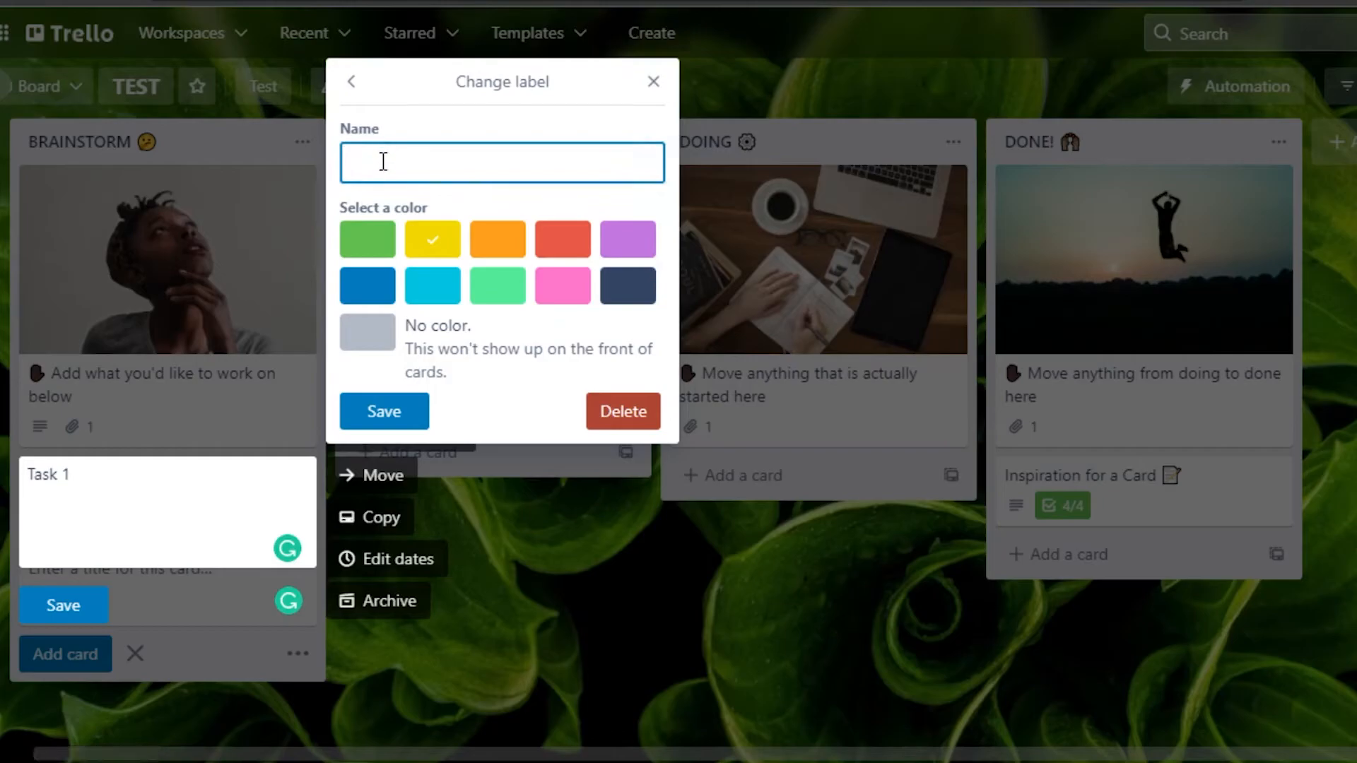
{"action": "type", "text": "To do"}
{"action": "left_click", "coordinate": [377, 417]}
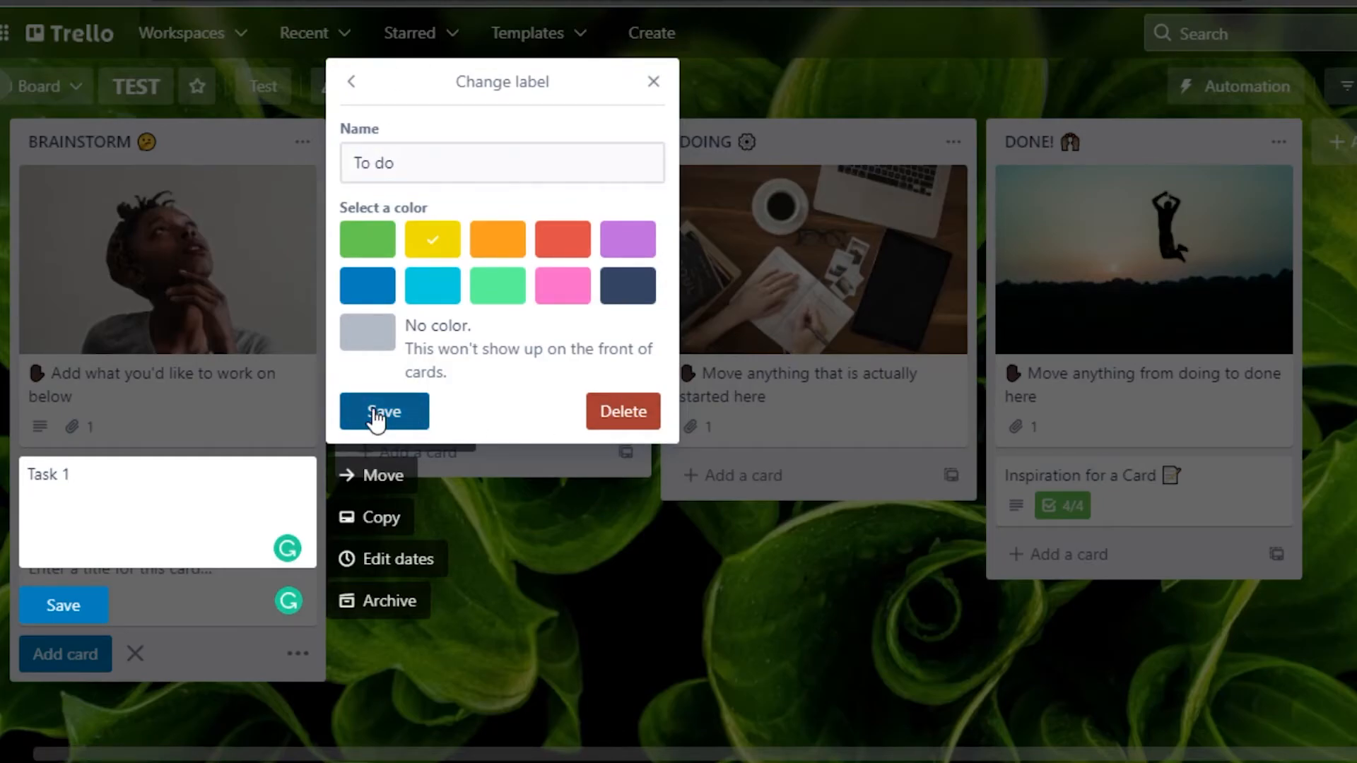
{"action": "left_click", "coordinate": [643, 310]}
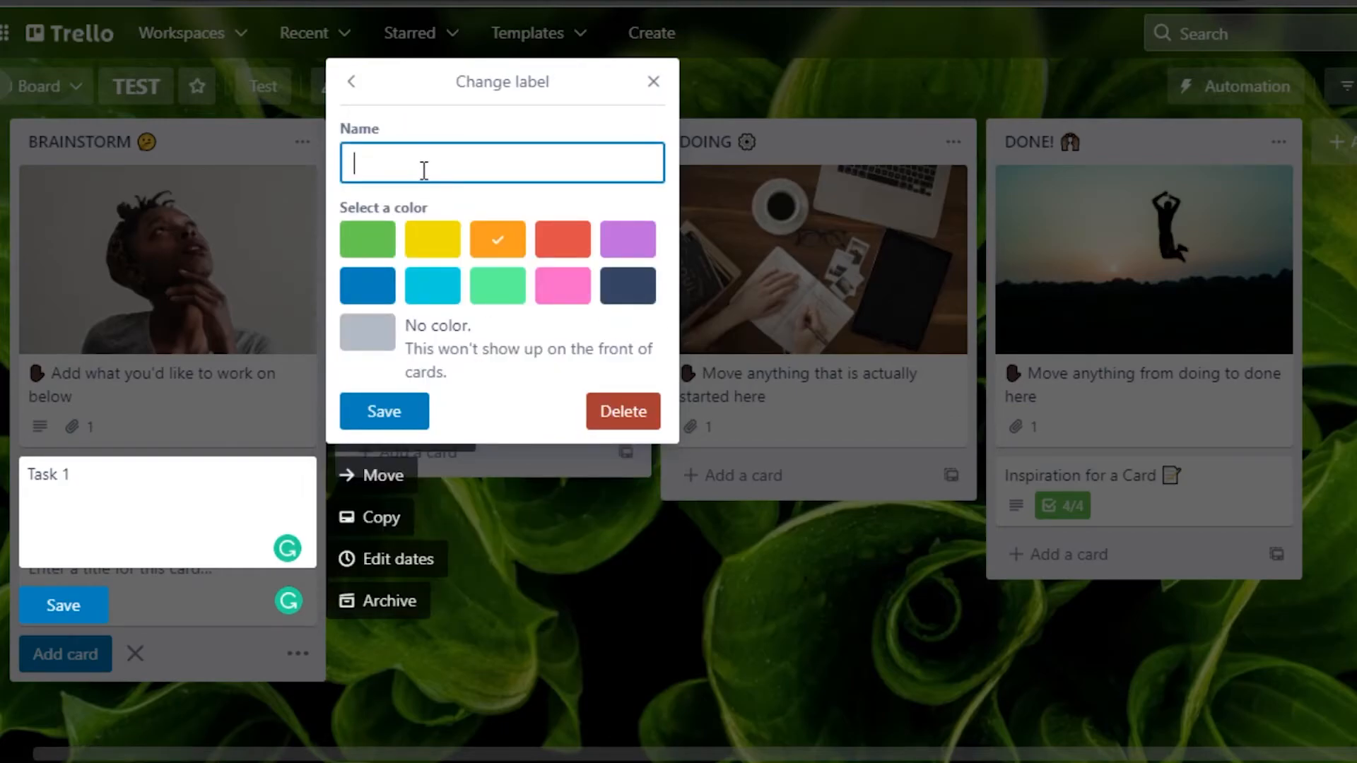
{"action": "type", "text": "Ed"}
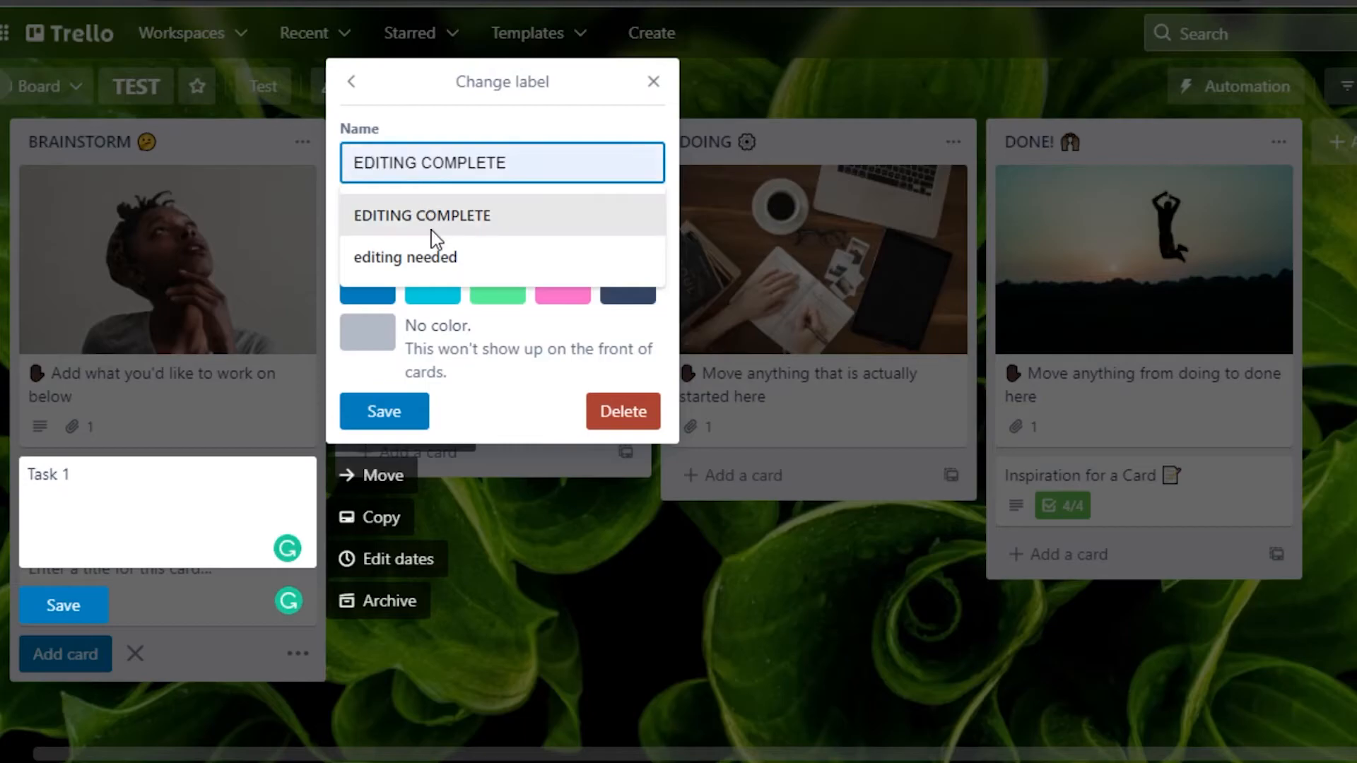
{"action": "left_click", "coordinate": [389, 266]}
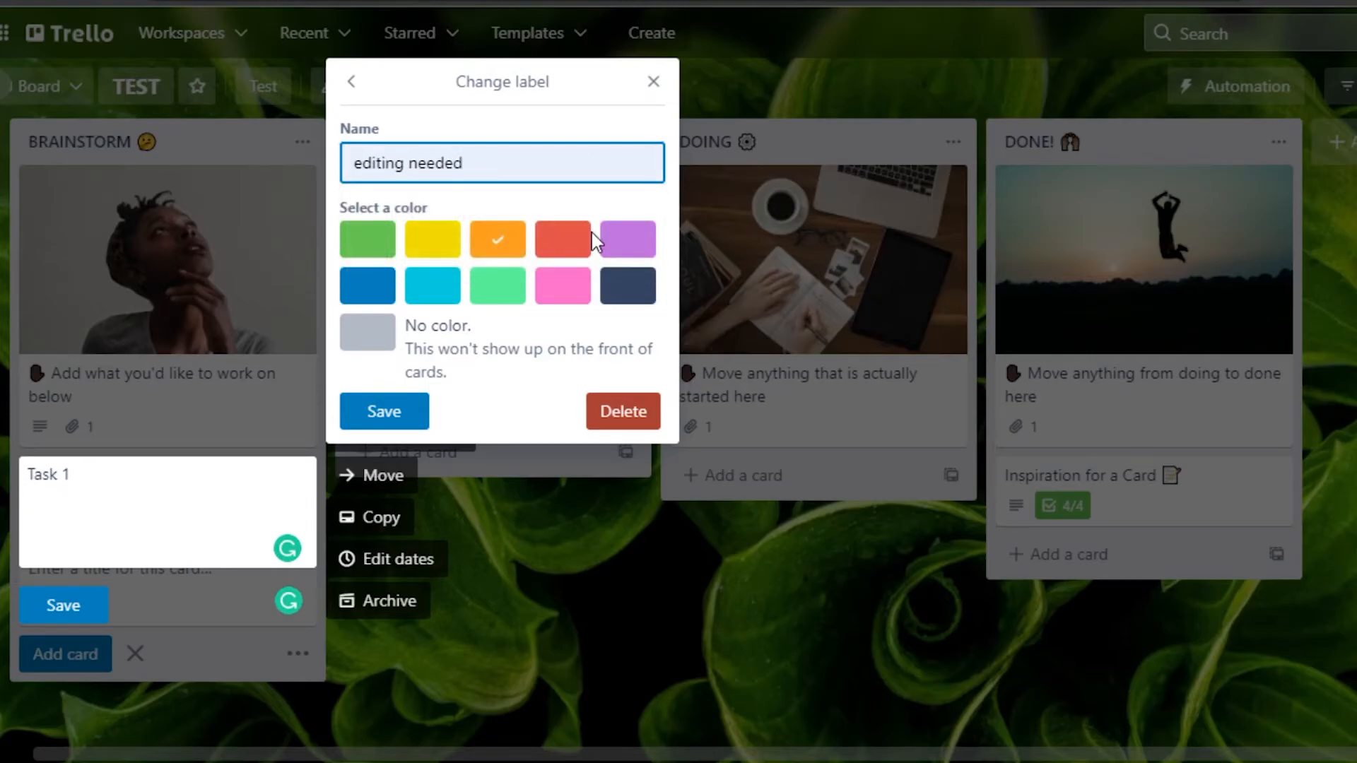
{"action": "left_click", "coordinate": [391, 409]}
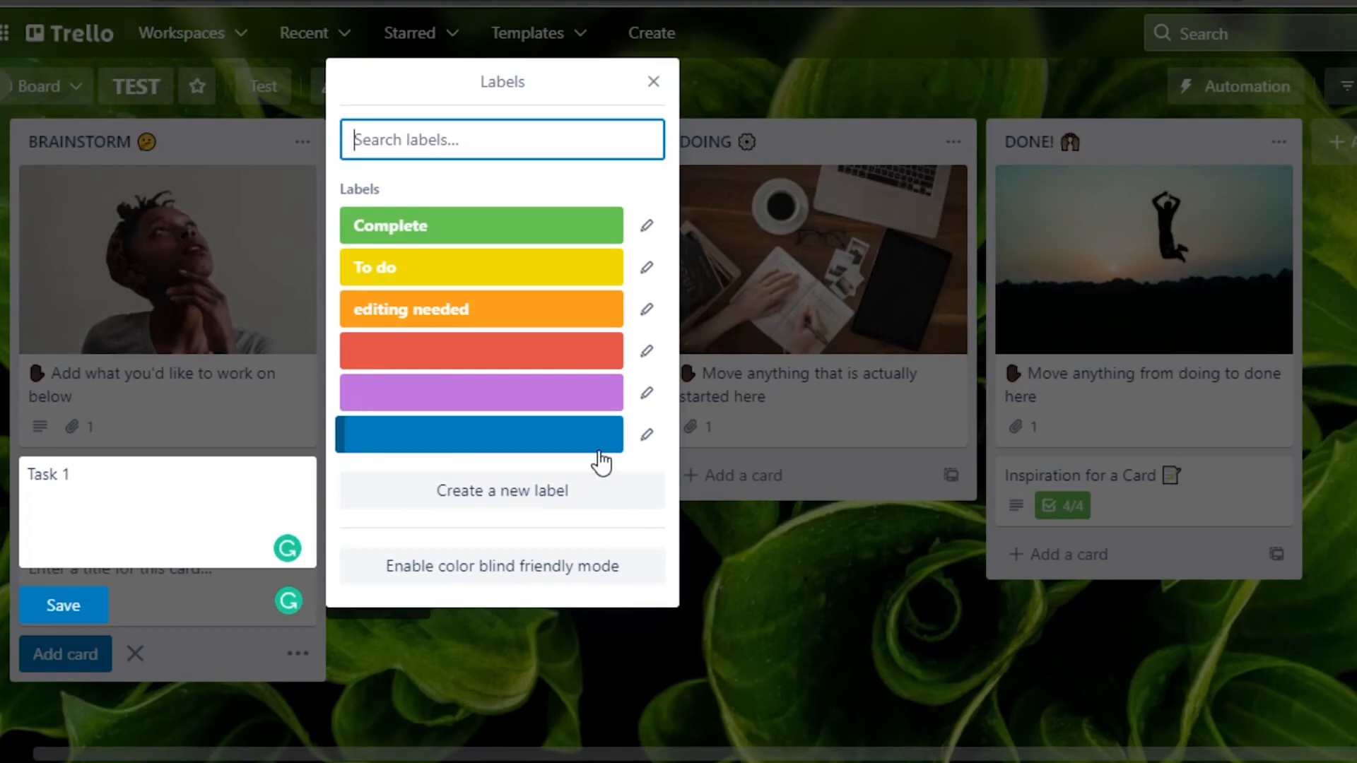
Step: Name the red label "Error" and apply the yellow "To do" label to the Task 1 card
{"action": "left_click", "coordinate": [645, 352]}
{"action": "type", "text": "Error"}
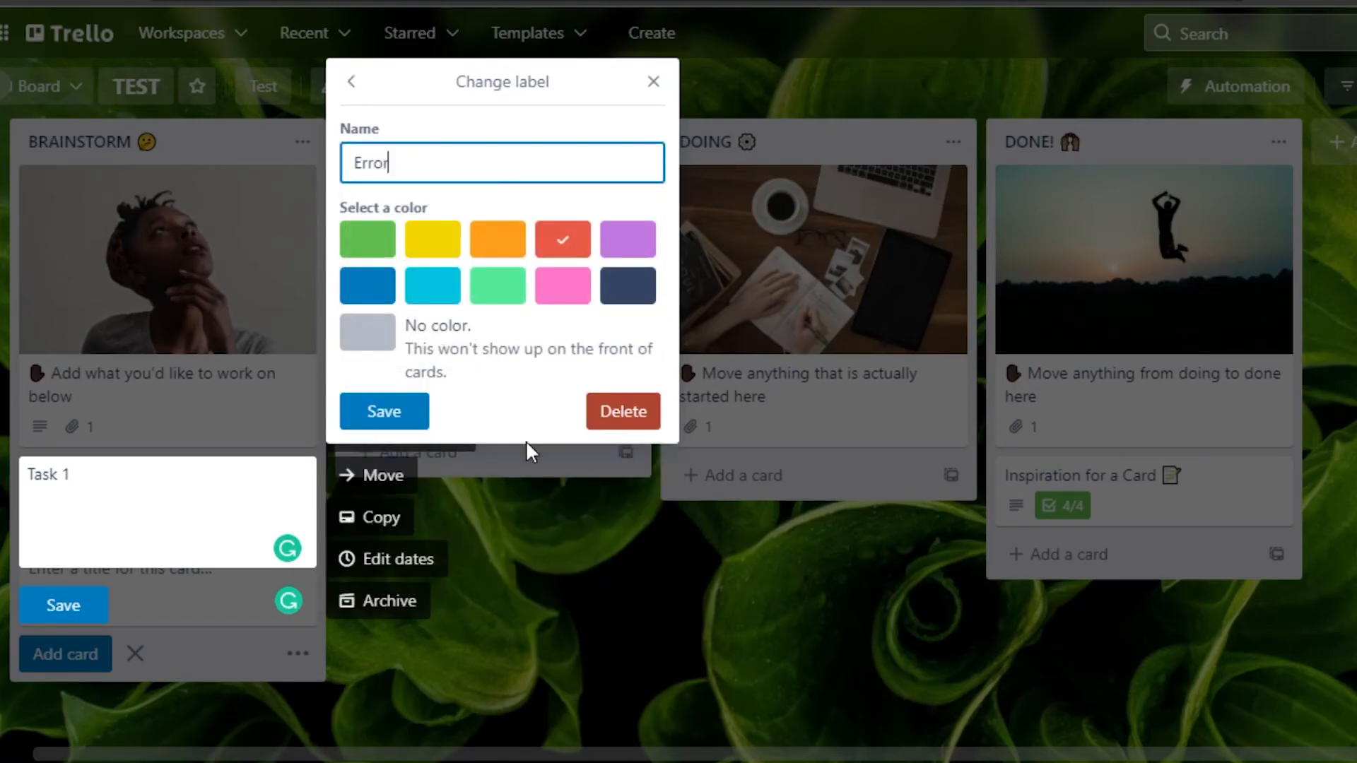
{"action": "left_click", "coordinate": [383, 414]}
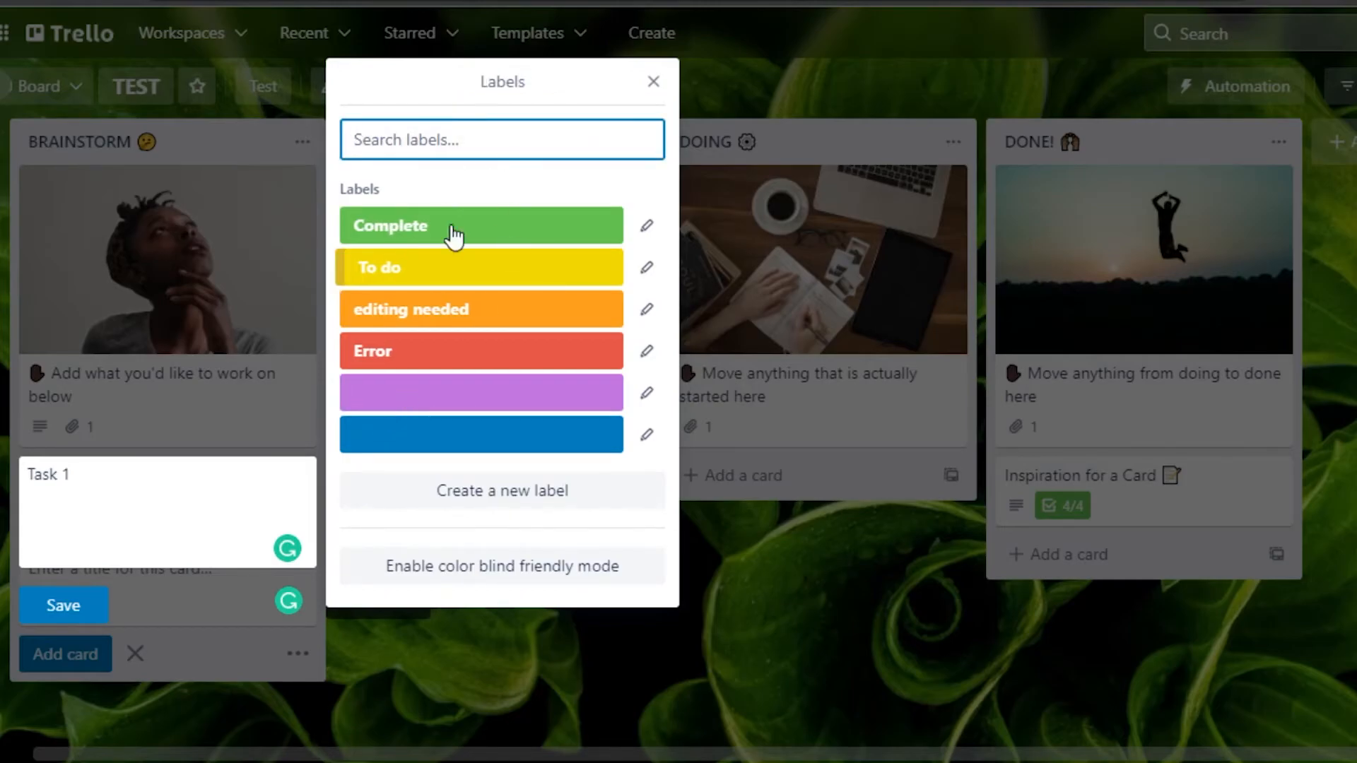
{"action": "left_click", "coordinate": [419, 284]}
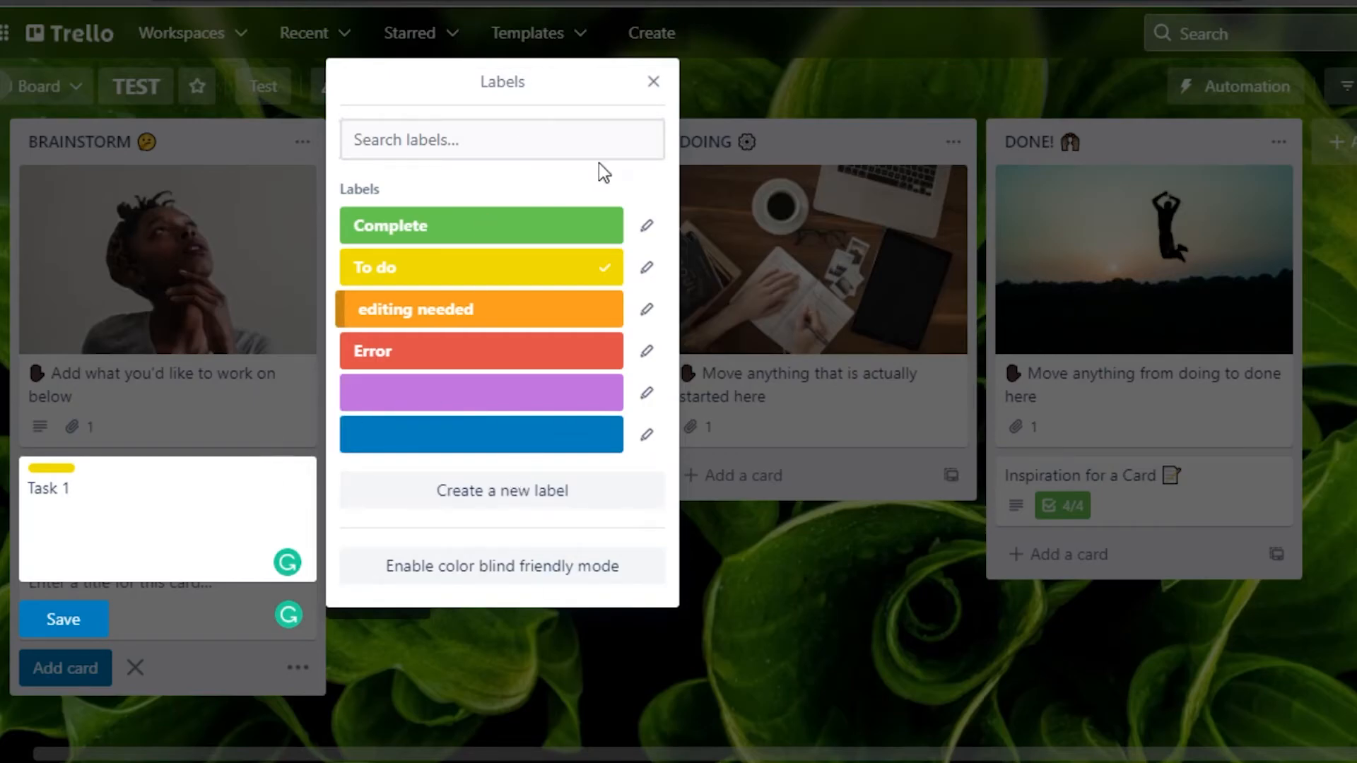
{"action": "left_click", "coordinate": [652, 82]}
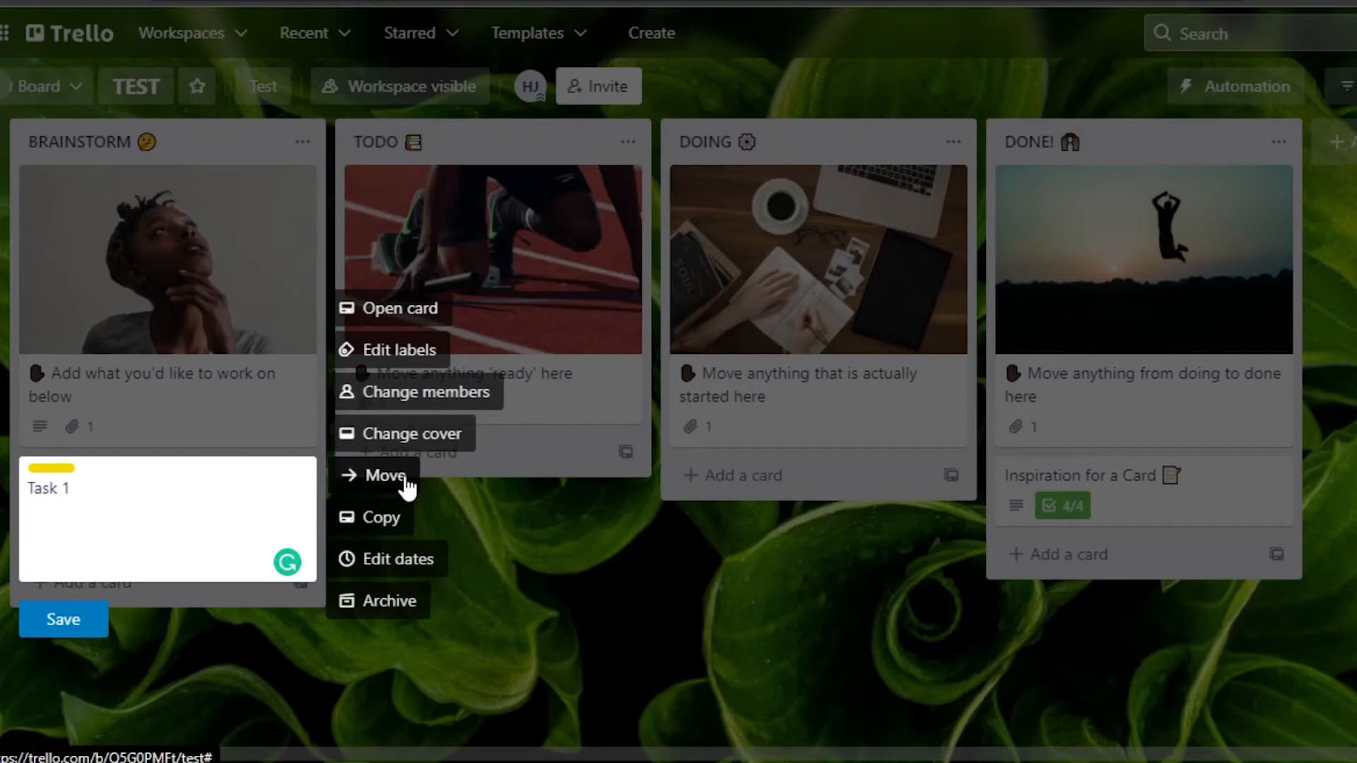
Step: Set the Unsplash photo of snowy mountains reflected in a lake as the Task 1 card's cover
{"action": "left_click", "coordinate": [434, 446]}
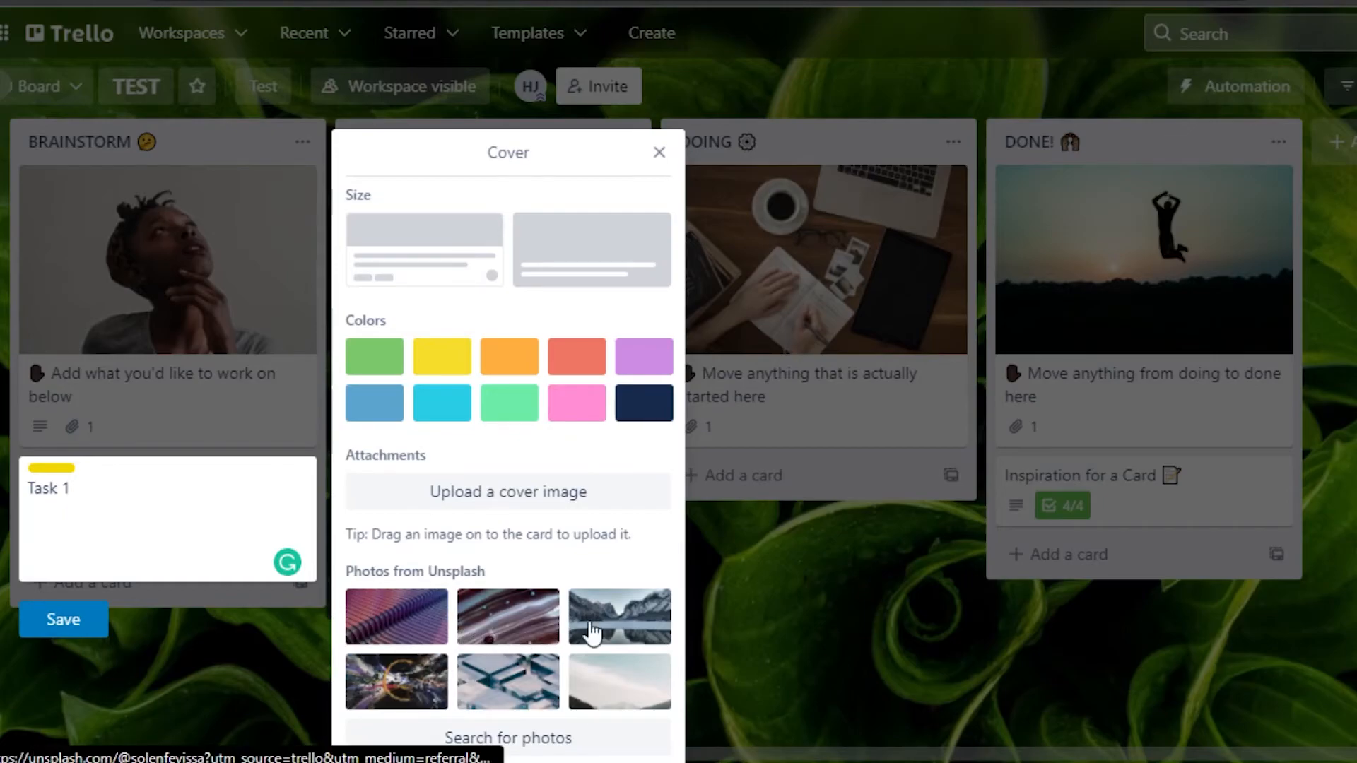
{"action": "left_click", "coordinate": [616, 625]}
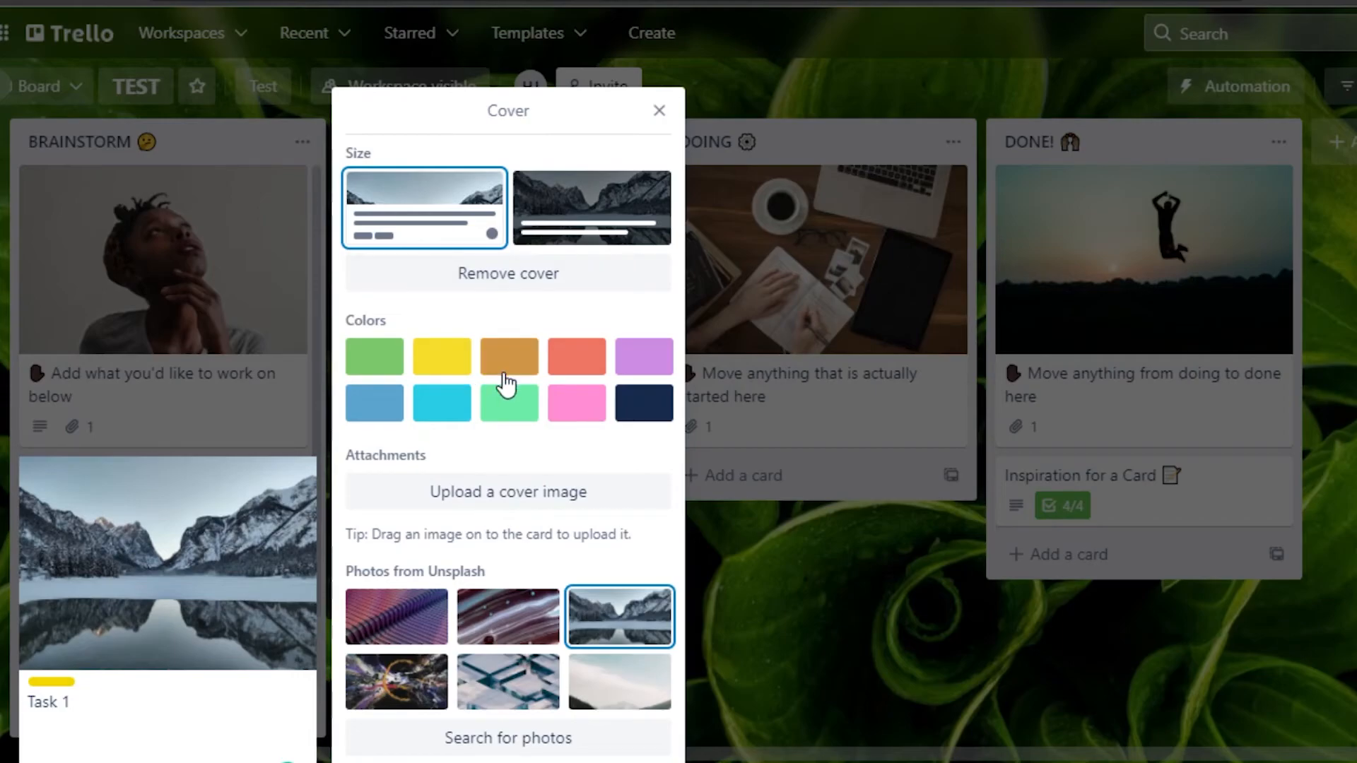
Step: Give the Task 1 card a due date of 01/30/2022 at 10:31 PM with a reminder 1 Hour before
{"action": "left_click", "coordinate": [658, 113]}
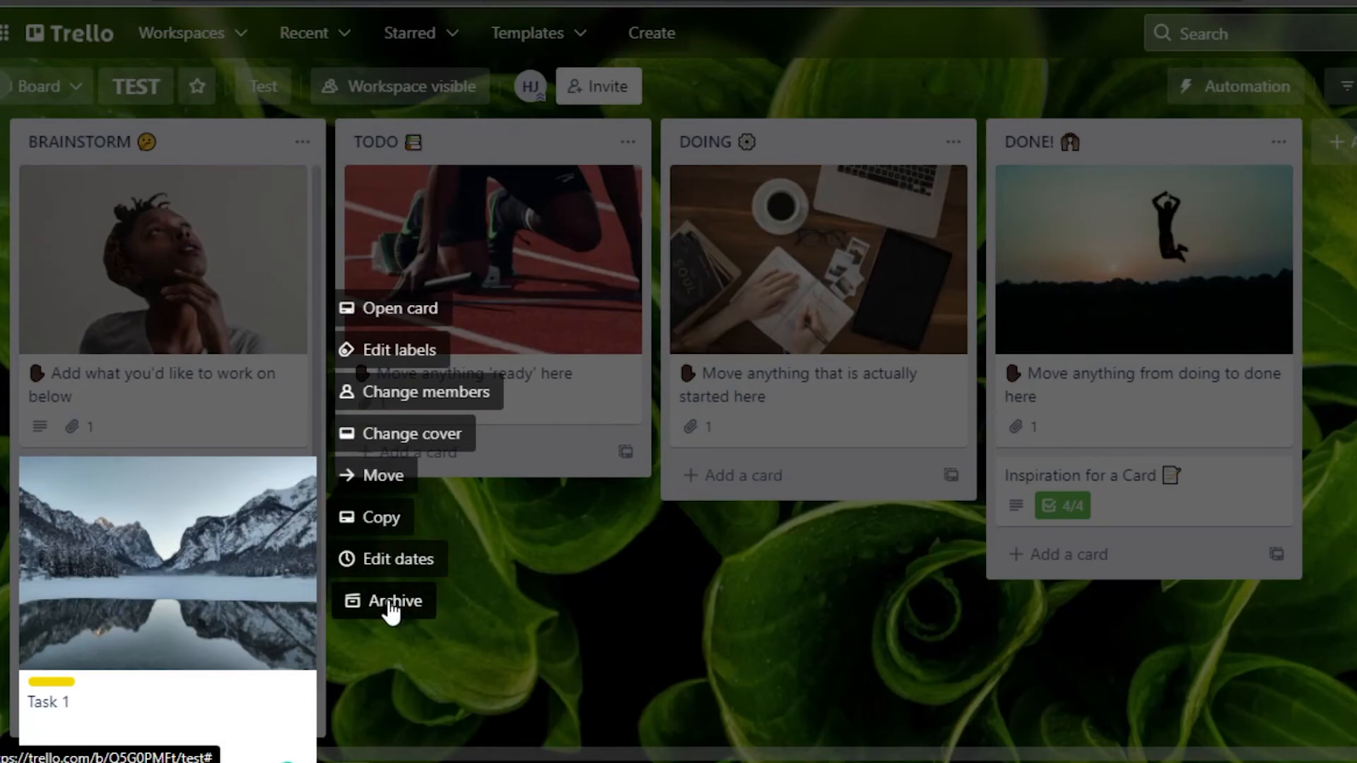
{"action": "left_click", "coordinate": [424, 561]}
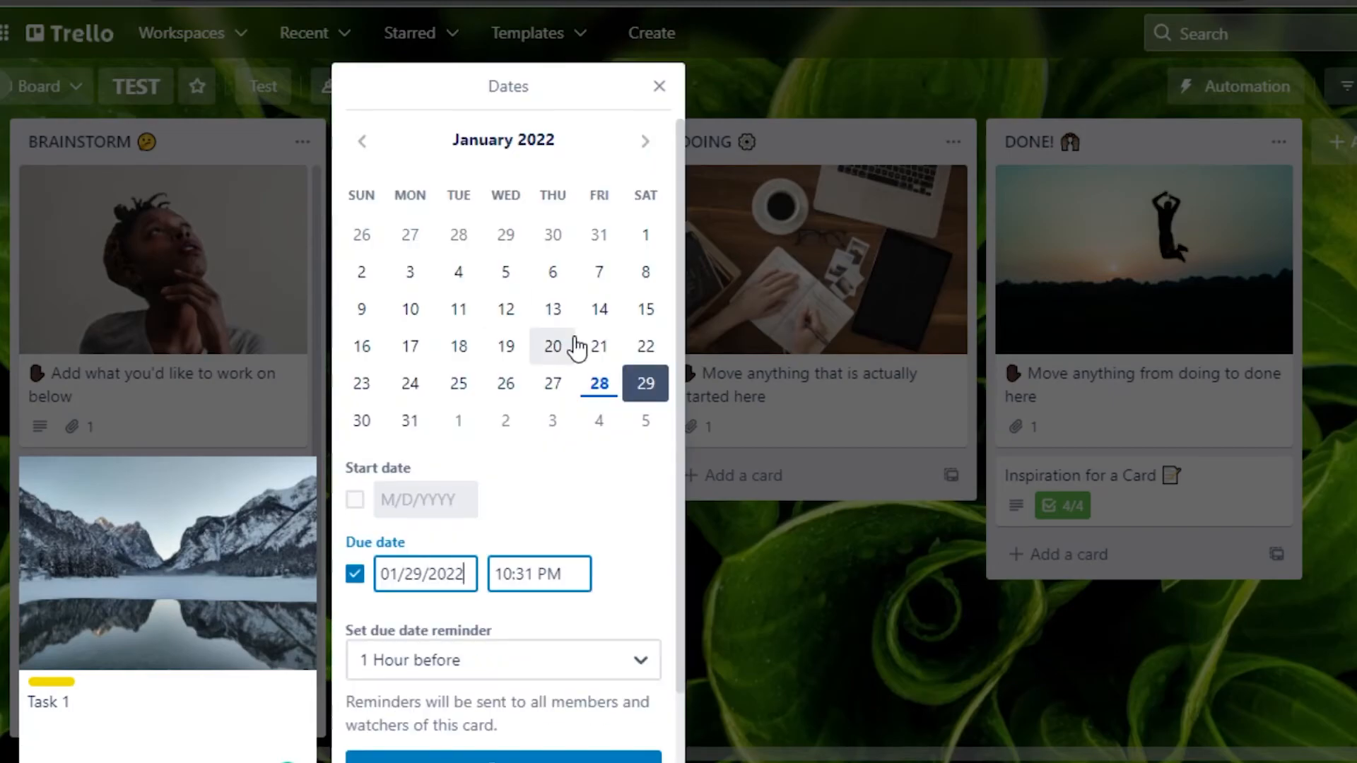
{"action": "left_click", "coordinate": [365, 424]}
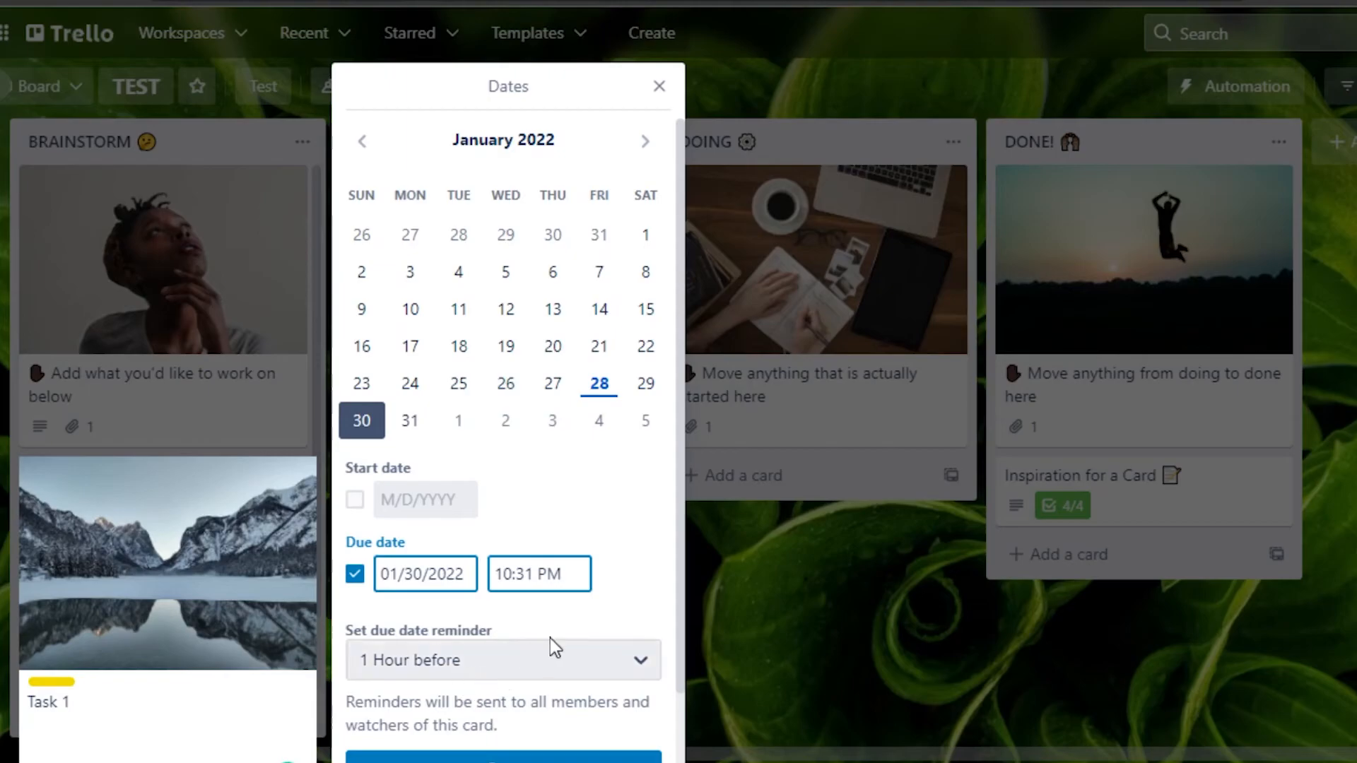
{"action": "left_click", "coordinate": [548, 664]}
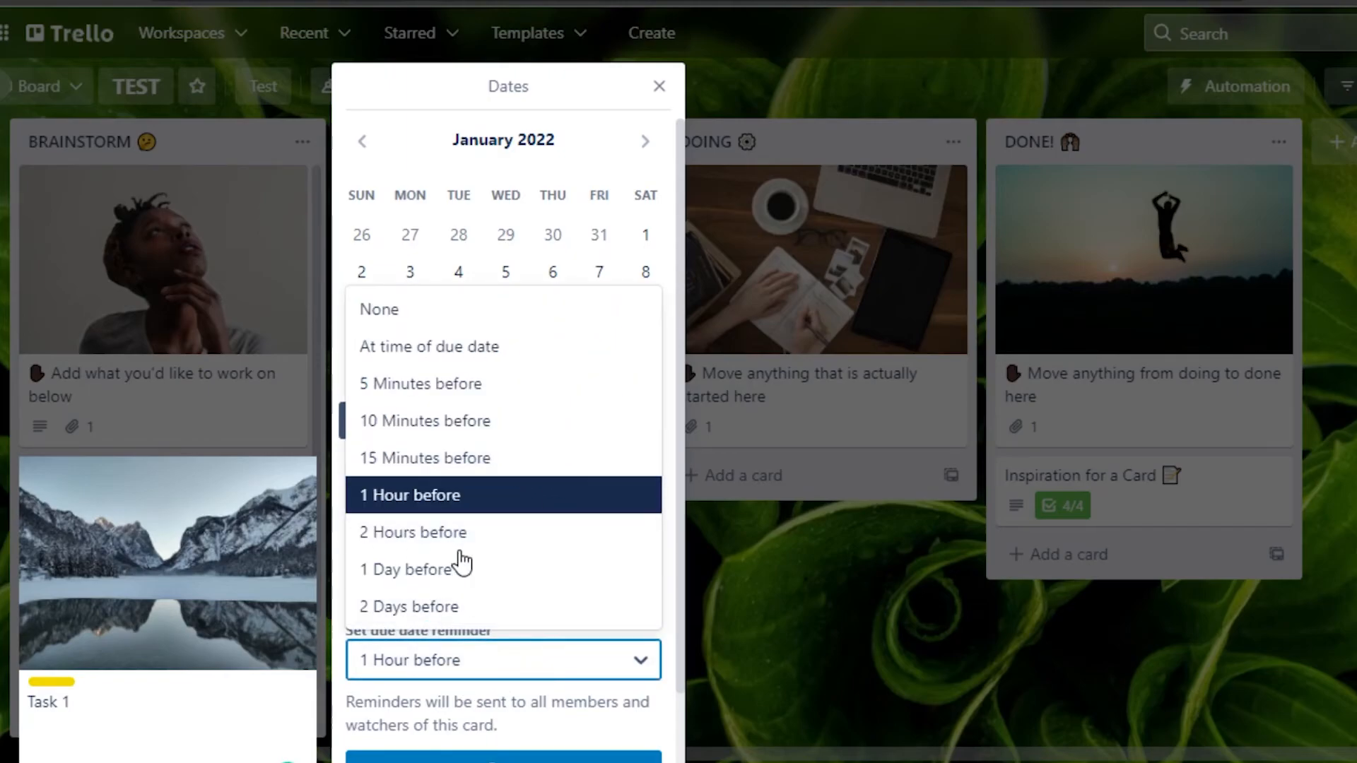
{"action": "left_click", "coordinate": [414, 496]}
{"action": "scroll", "coordinate": [684, 422], "scroll_direction": "down", "scroll_amount": 1}
{"action": "left_click", "coordinate": [545, 691]}
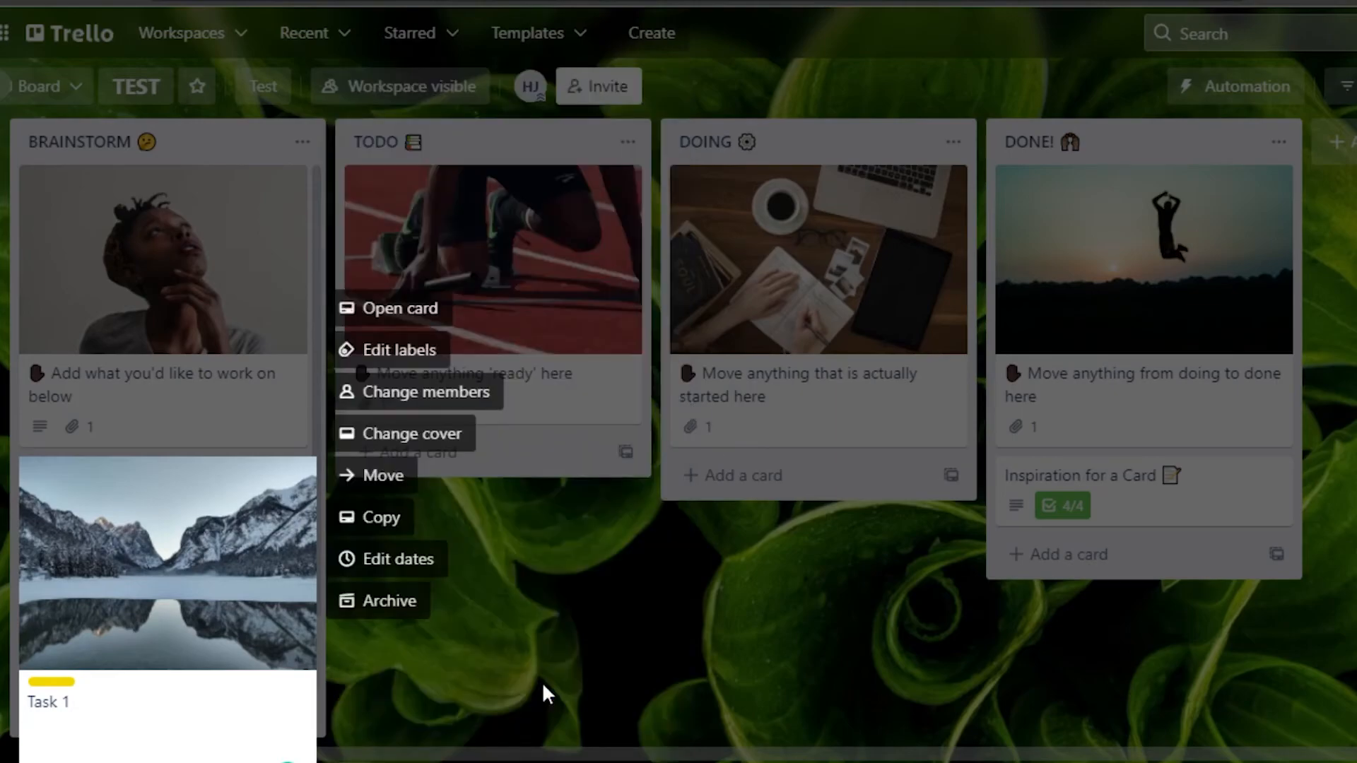
{"action": "left_click", "coordinate": [473, 668]}
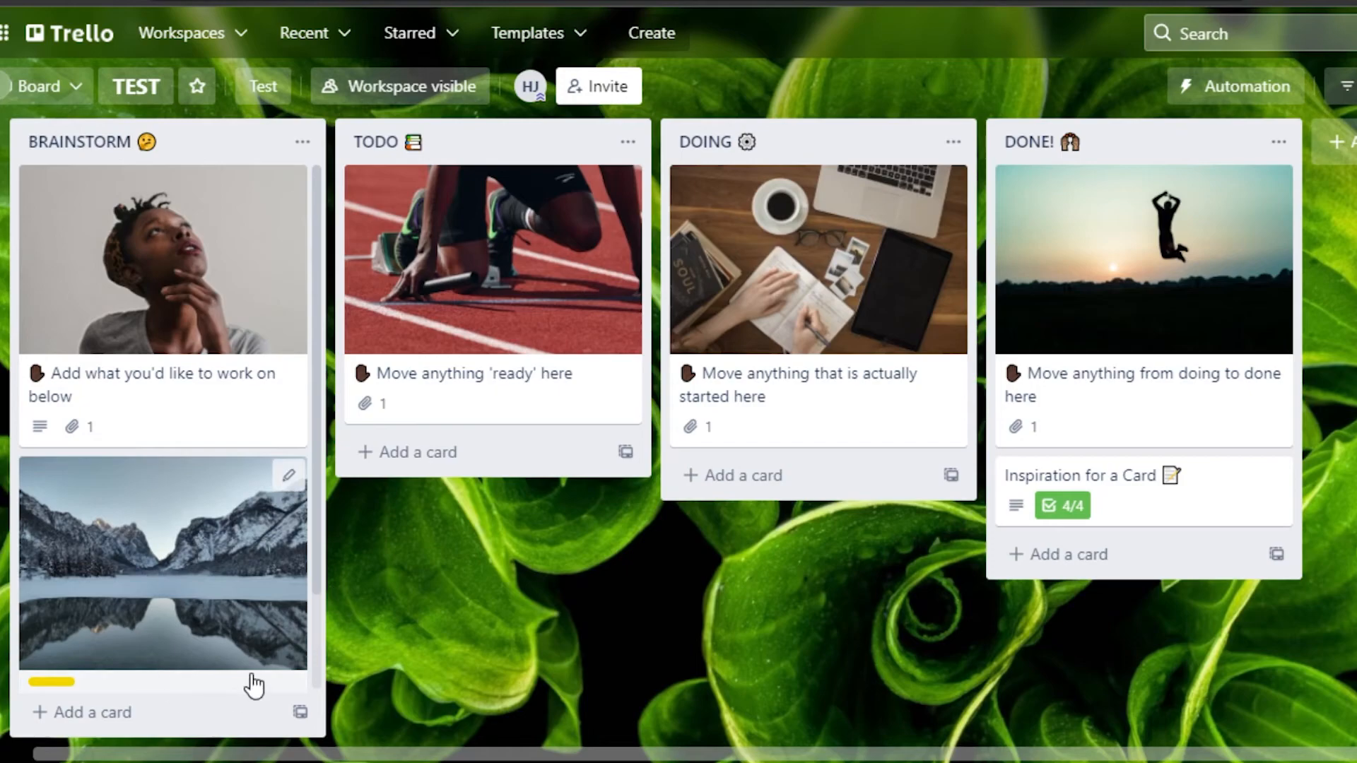
Step: Move the Task 1 card to the TODO list and the "Move anything 'ready' here" card to the end of DONE!
{"action": "left_click_drag", "start_coordinate": [205, 639], "coordinate": [520, 579]}
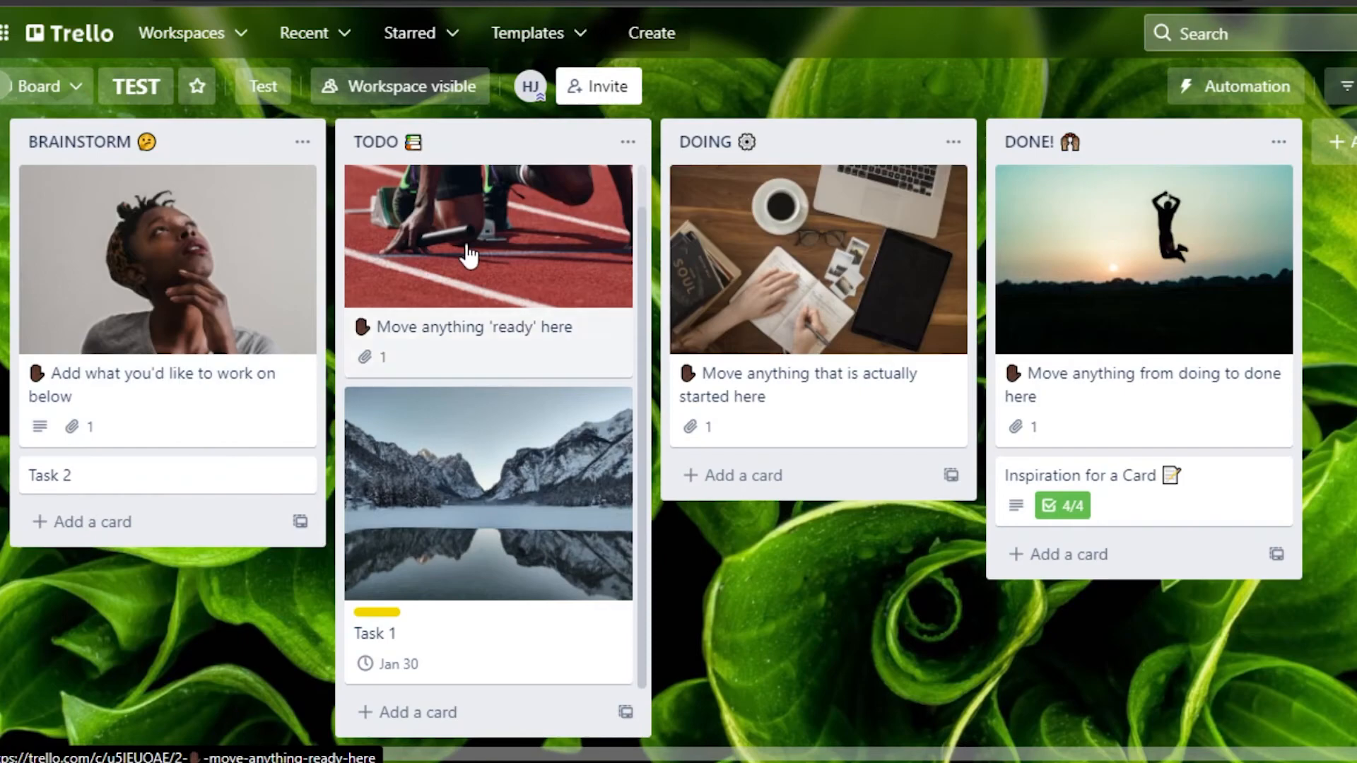
{"action": "left_click_drag", "start_coordinate": [469, 254], "coordinate": [1112, 554]}
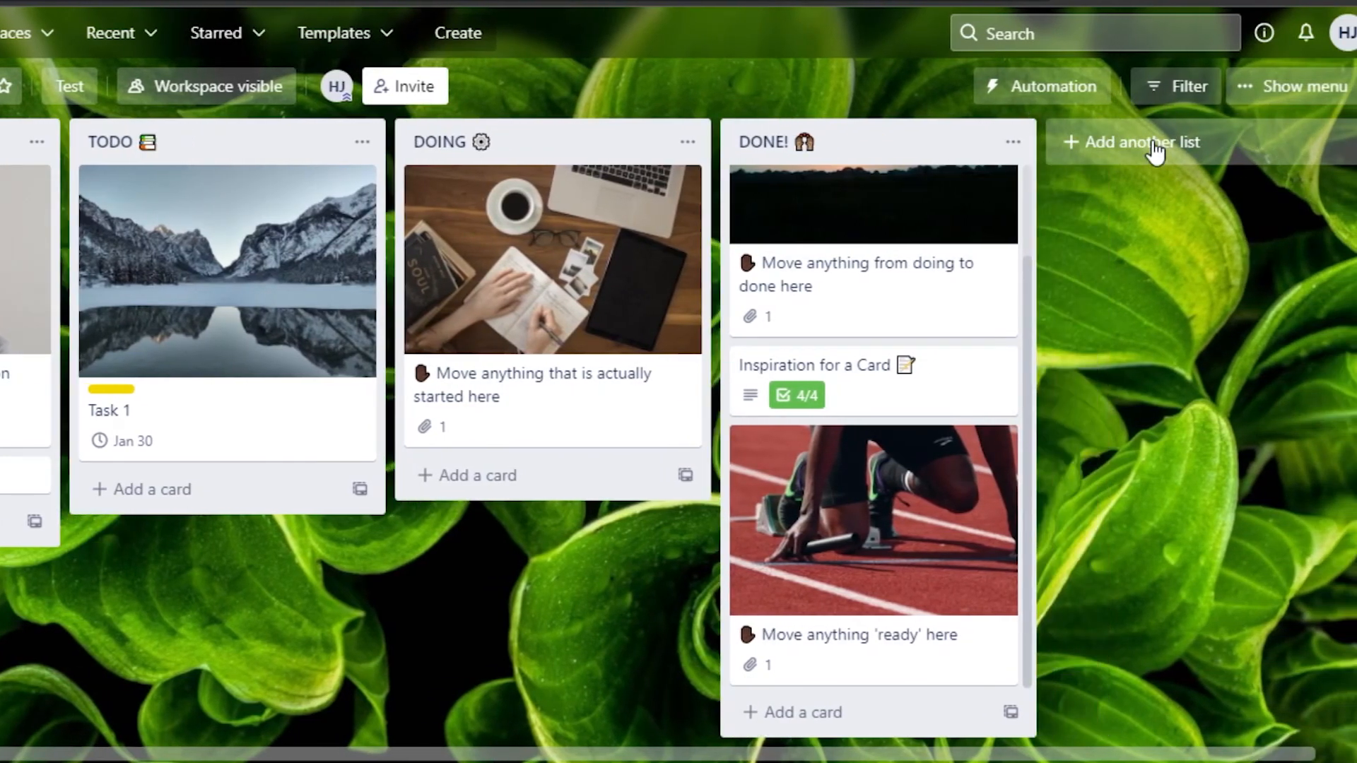
Step: Add a new list titled "Eroor" after the DONE! list
{"action": "left_click", "coordinate": [1155, 150]}
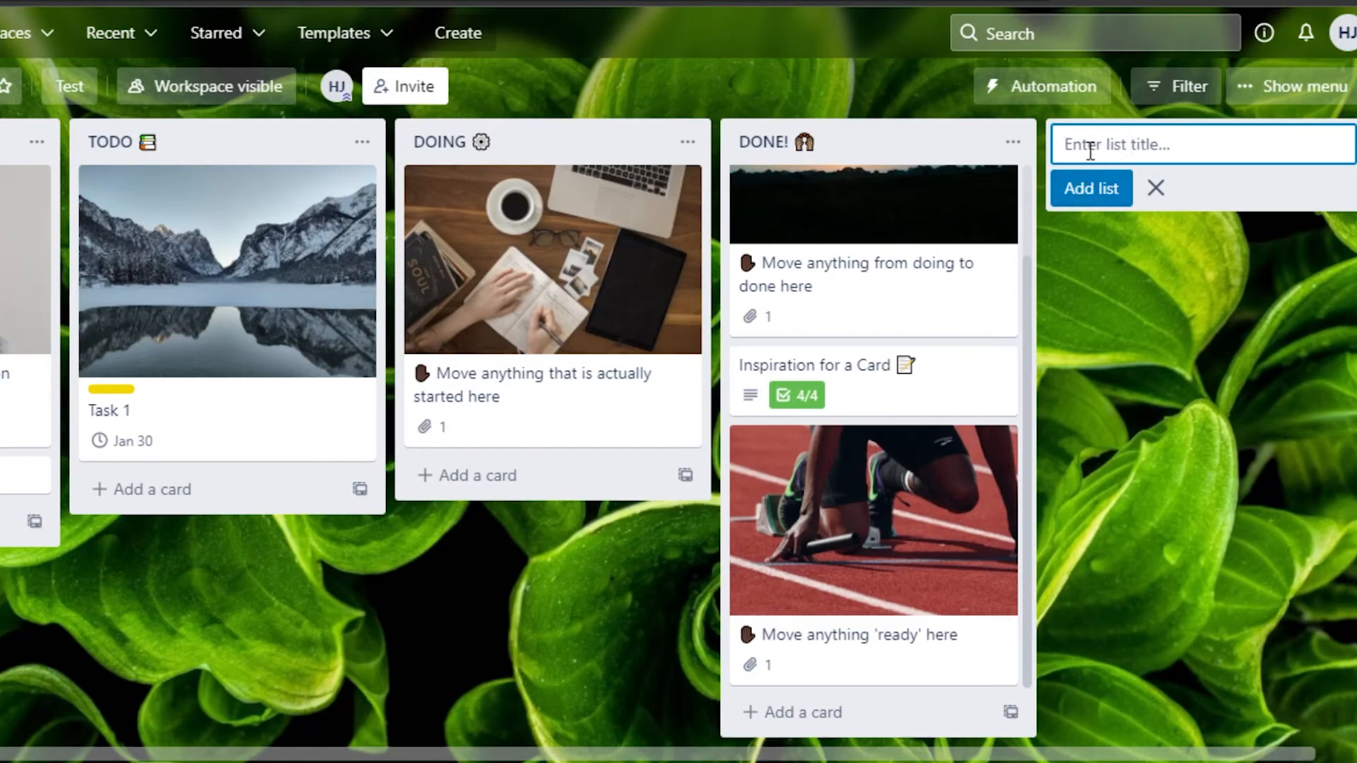
{"action": "type", "text": "oor"}
{"action": "left_click", "coordinate": [1092, 190]}
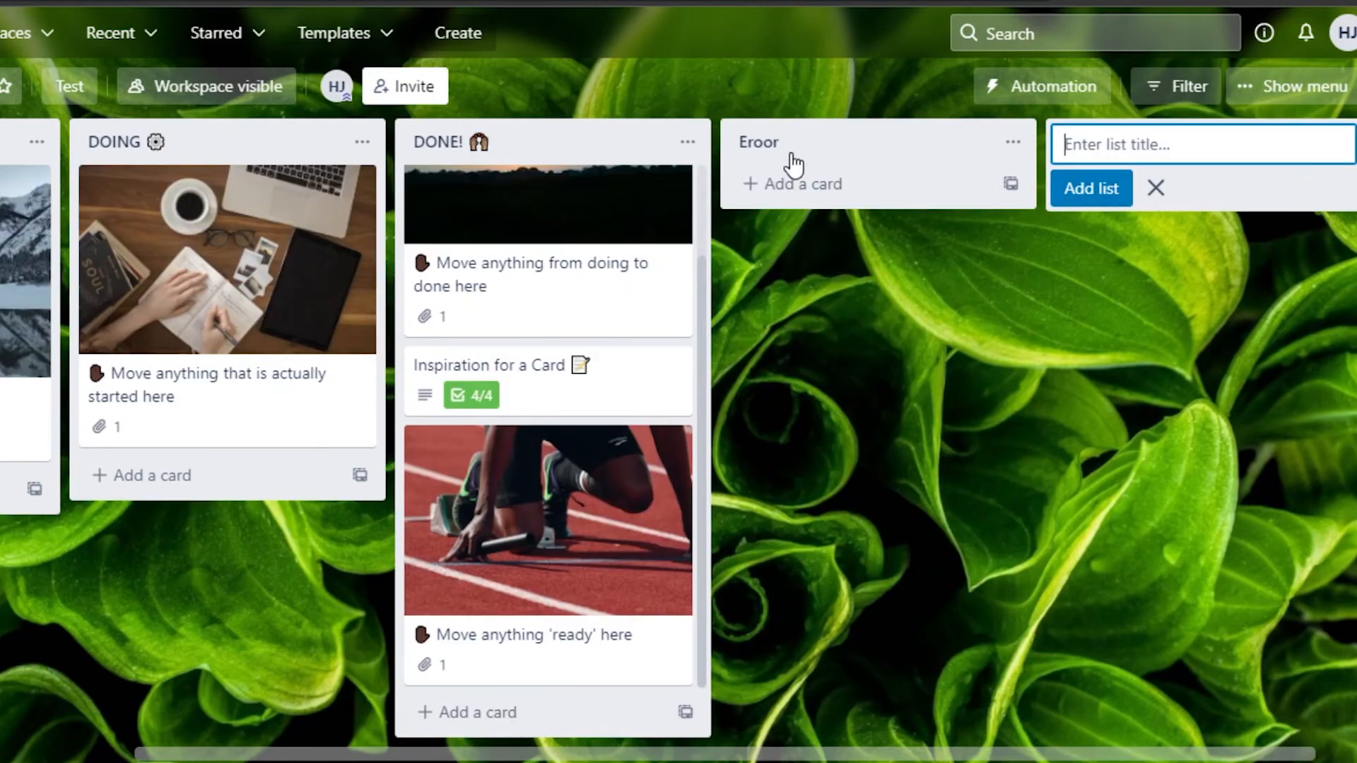
{"action": "left_click", "coordinate": [1013, 145]}
{"action": "left_click", "coordinate": [782, 473]}
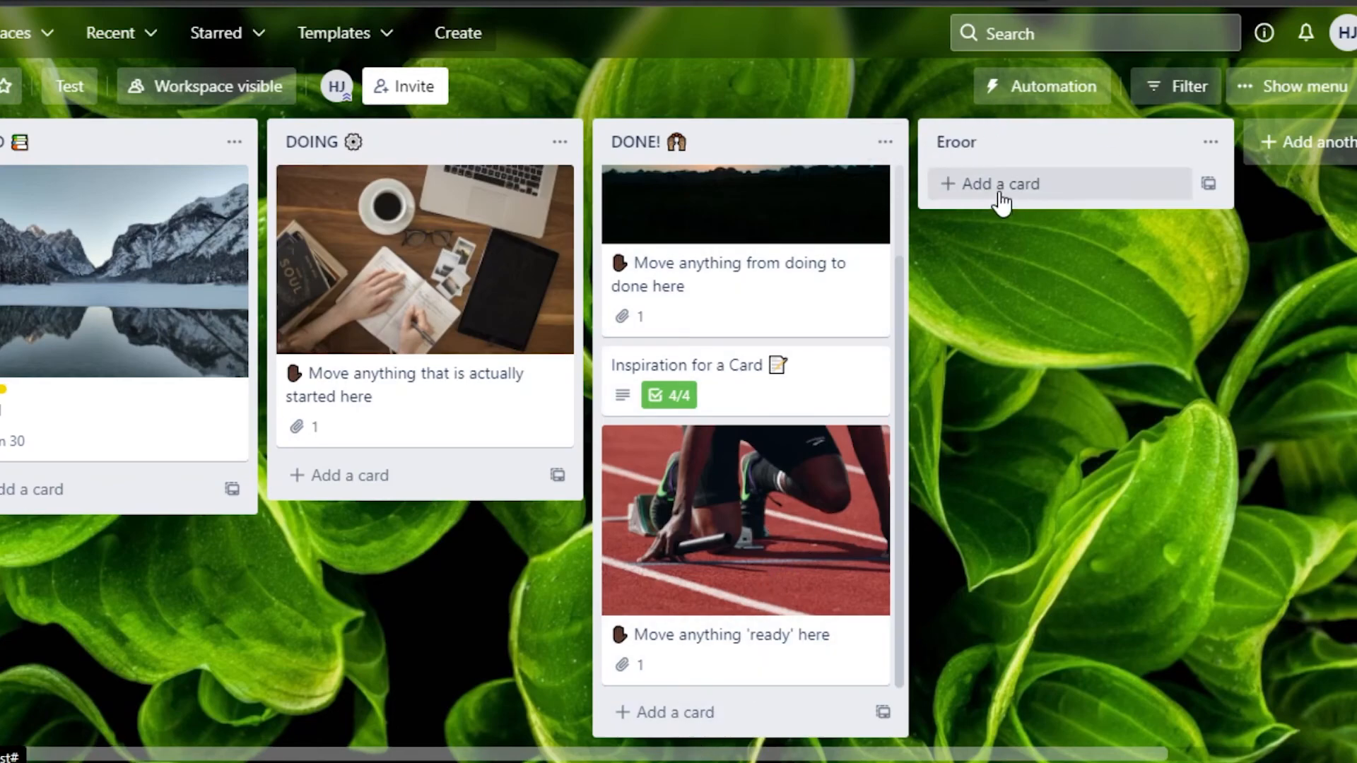
{"action": "left_click_drag", "start_coordinate": [654, 753], "coordinate": [455, 751]}
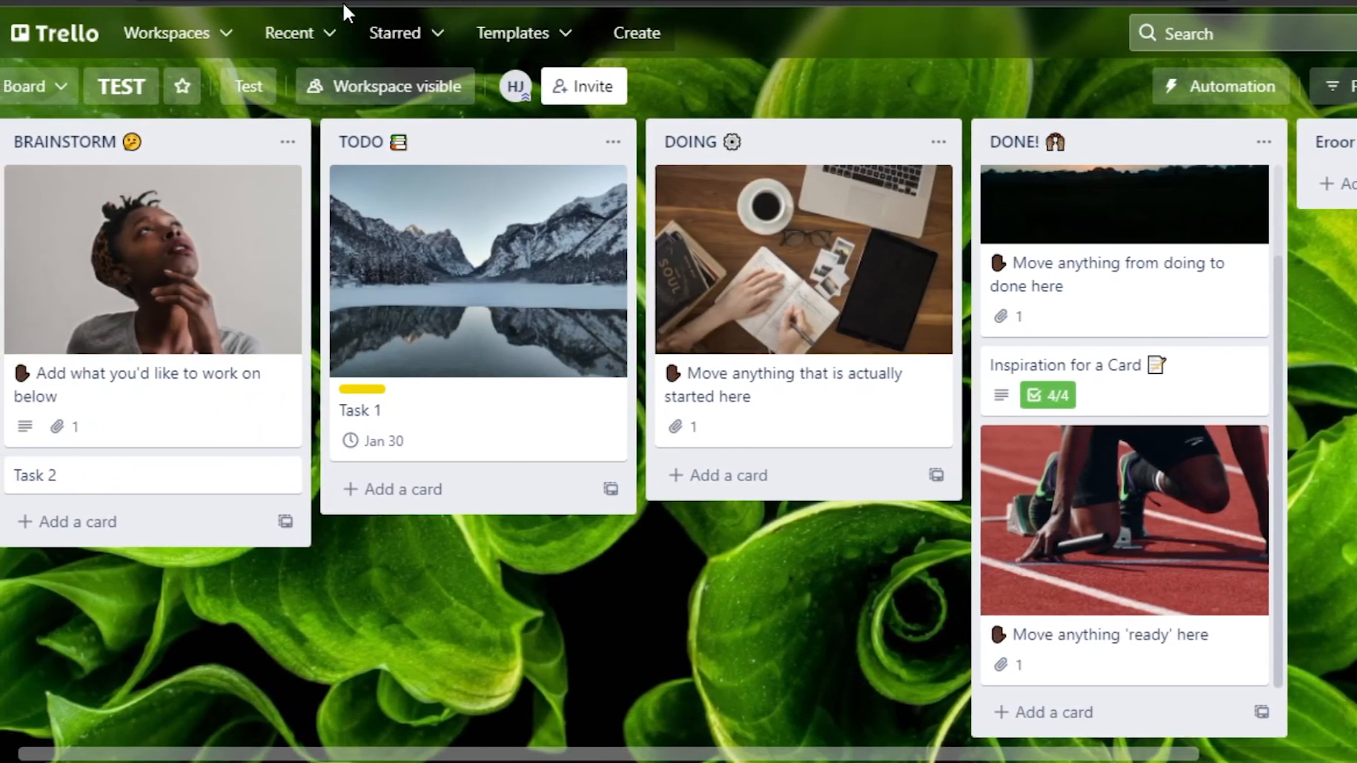
{"action": "left_click", "coordinate": [191, 41]}
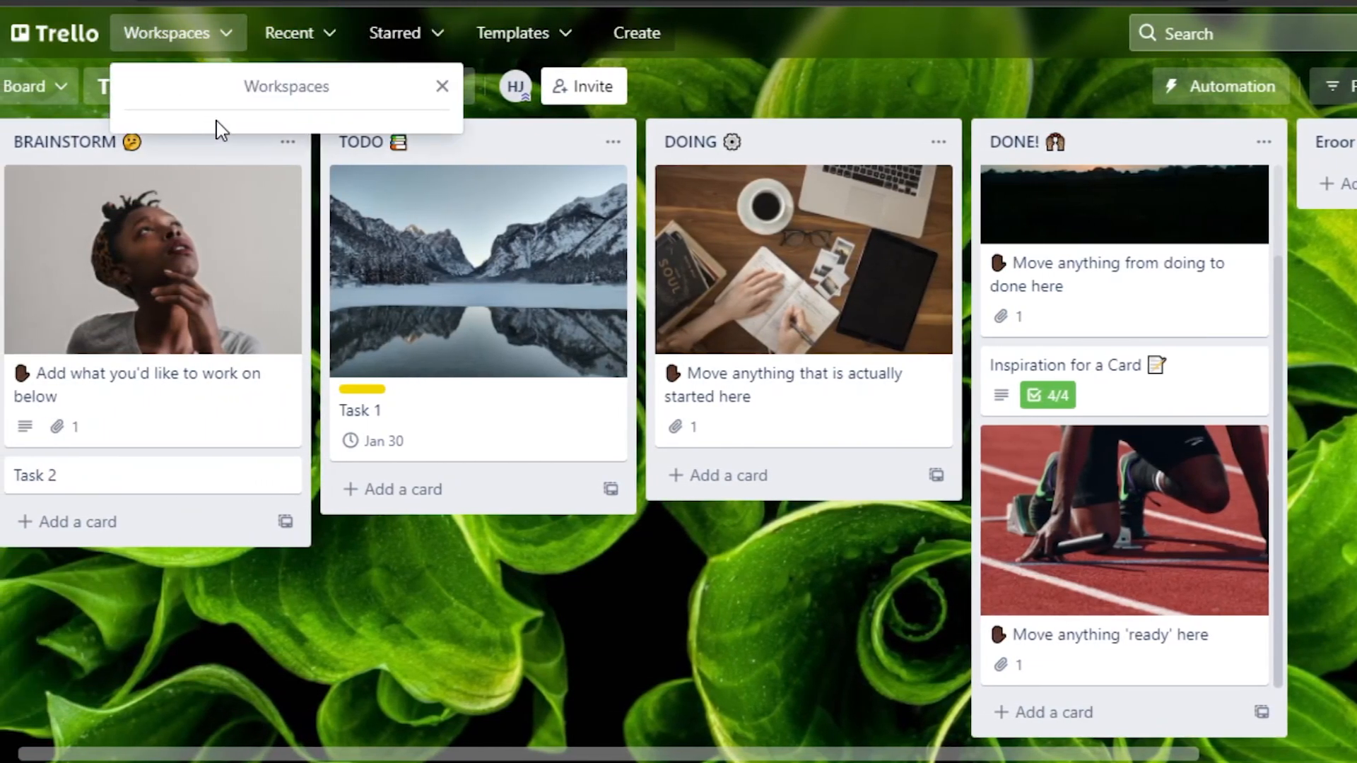
{"action": "left_click", "coordinate": [307, 537]}
{"action": "left_click_drag", "start_coordinate": [402, 757], "coordinate": [229, 762]}
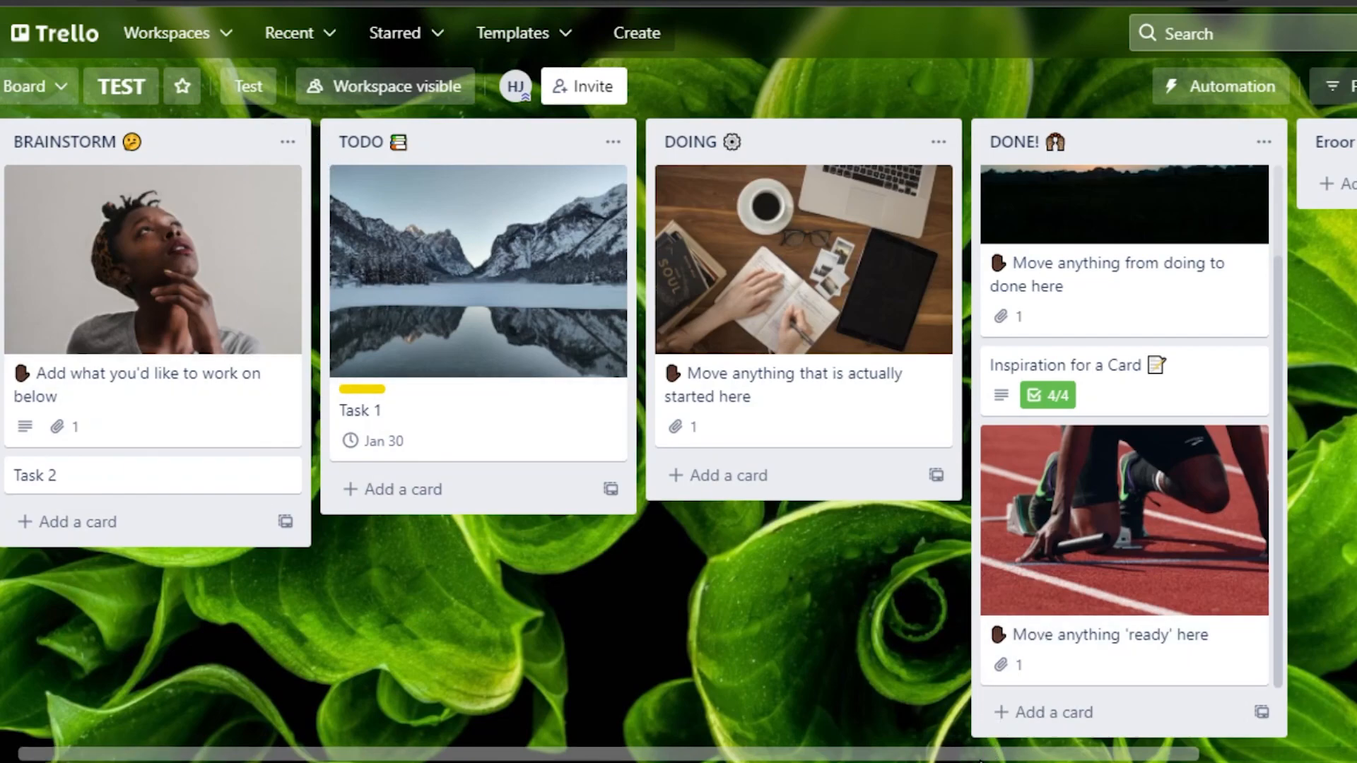
{"action": "left_click_drag", "start_coordinate": [999, 753], "coordinate": [763, 762]}
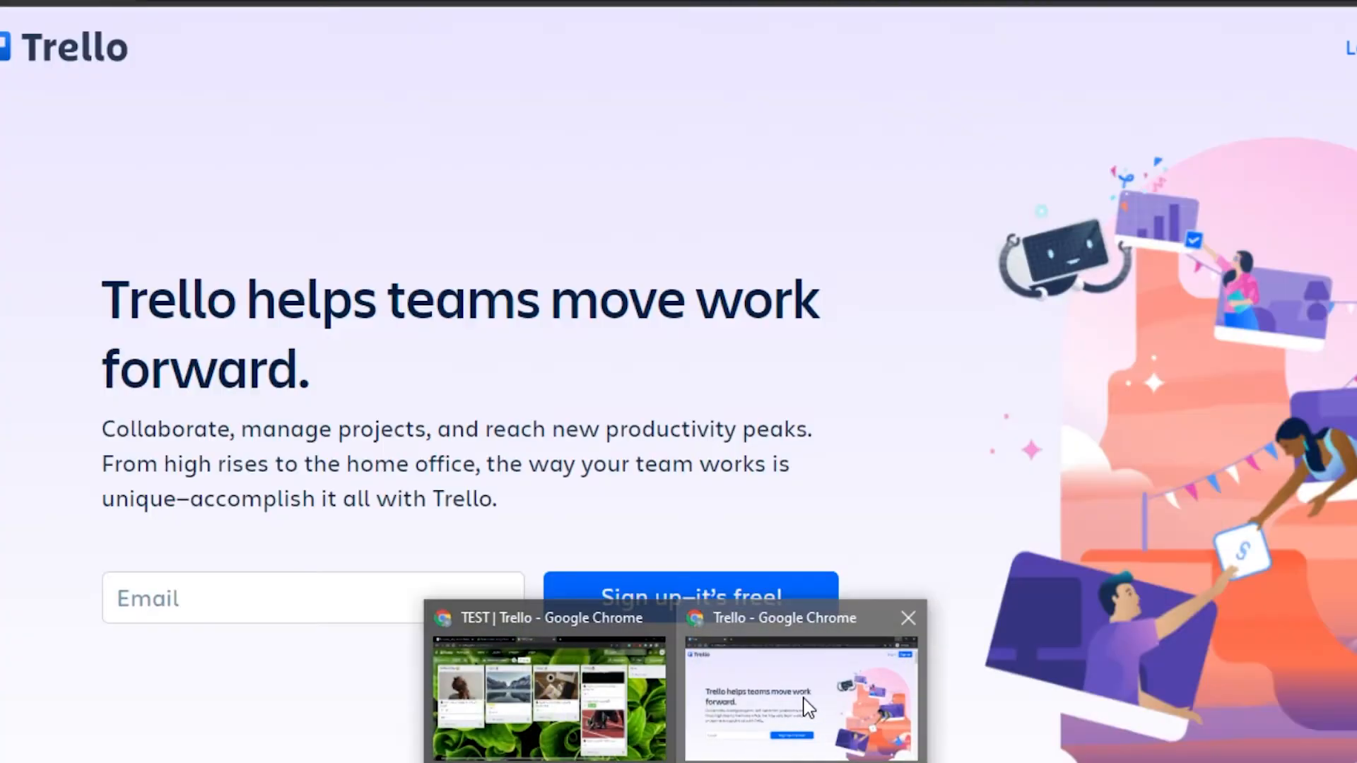
Step: Switch to the browser window with the Trello homepage and look through its feature sections
{"action": "left_click", "coordinate": [810, 707]}
{"action": "scroll", "coordinate": [678, 382], "scroll_direction": "down", "scroll_amount": 15}
{"action": "scroll", "coordinate": [679, 304], "scroll_direction": "down", "scroll_amount": 10}
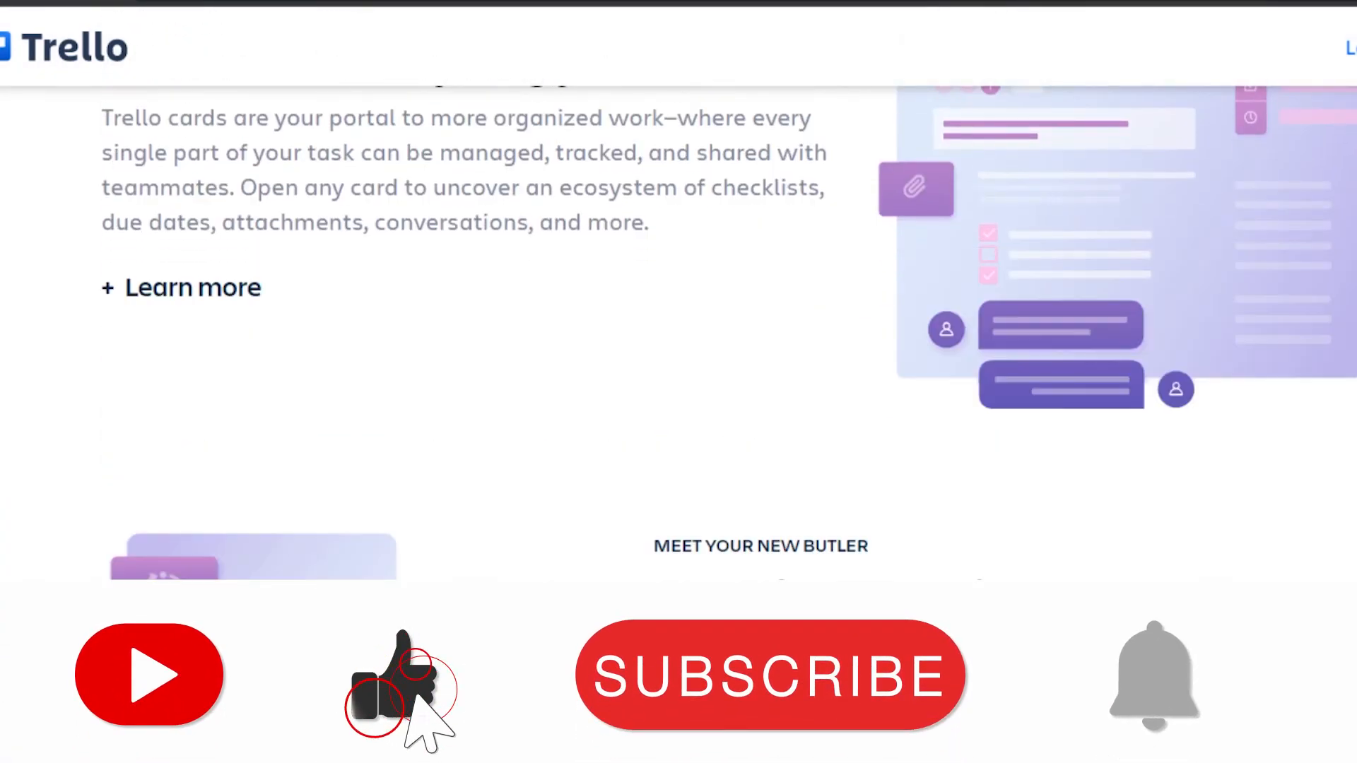
{"action": "scroll", "coordinate": [679, 332], "scroll_direction": "down", "scroll_amount": 7}
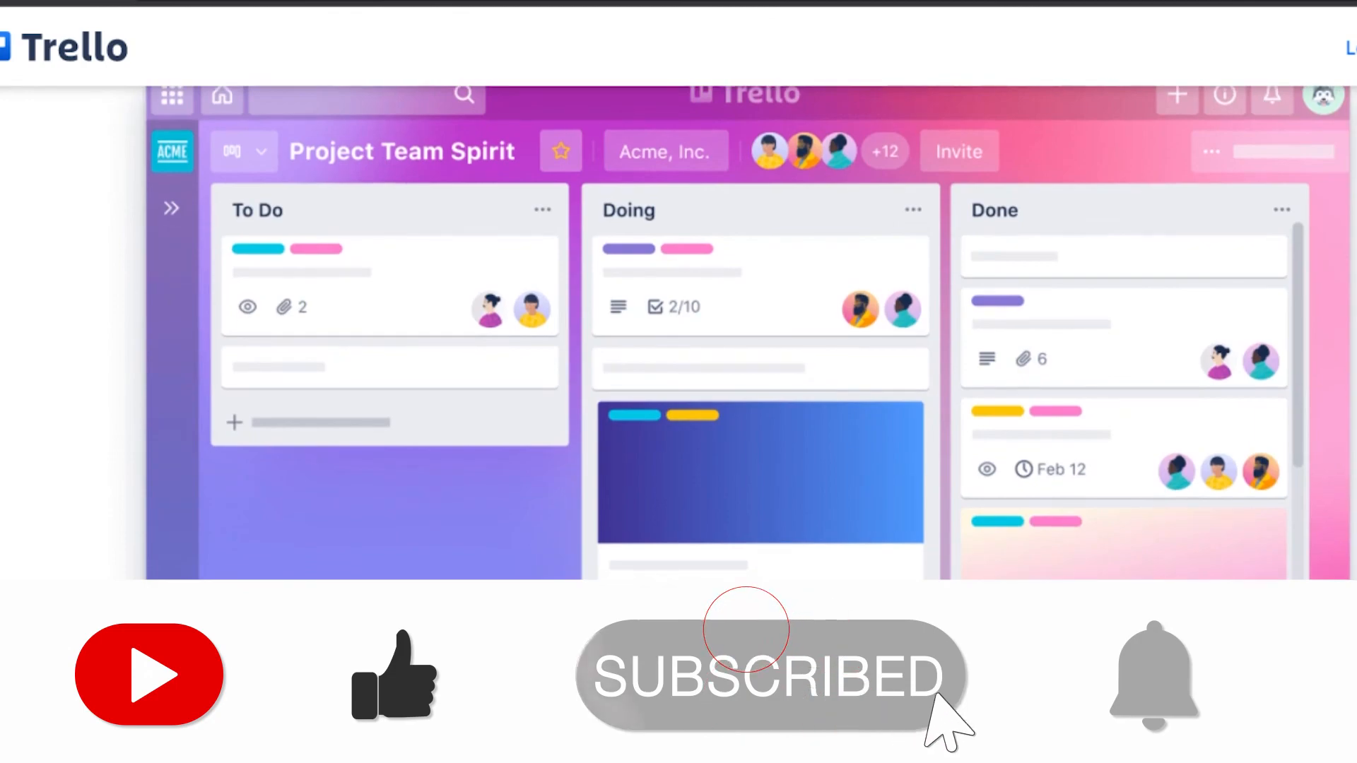